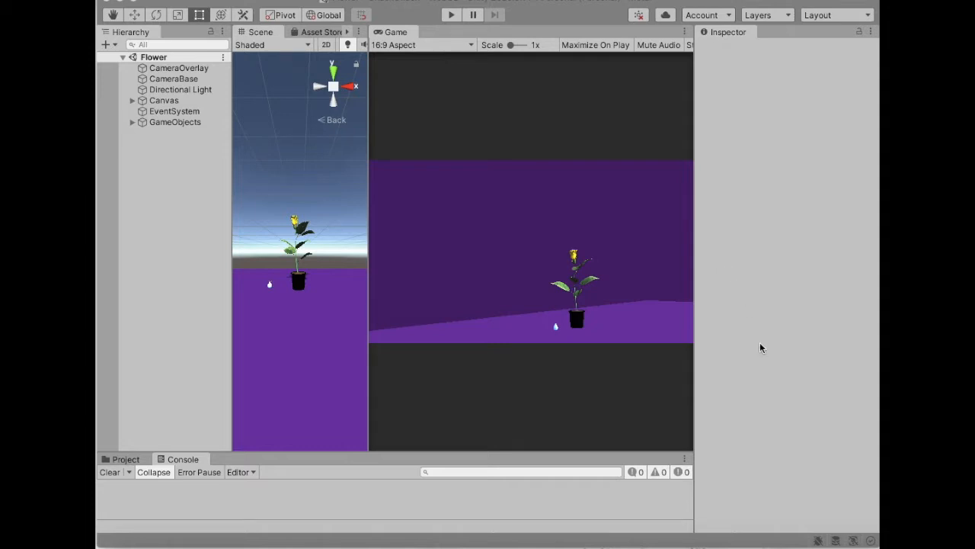
- Check in Unity Hub whether WebGL Build Support is installed for Unity 2020.3.14f1, leaving its modules unchanged
{"action": "left_click", "coordinate": [811, 525]}
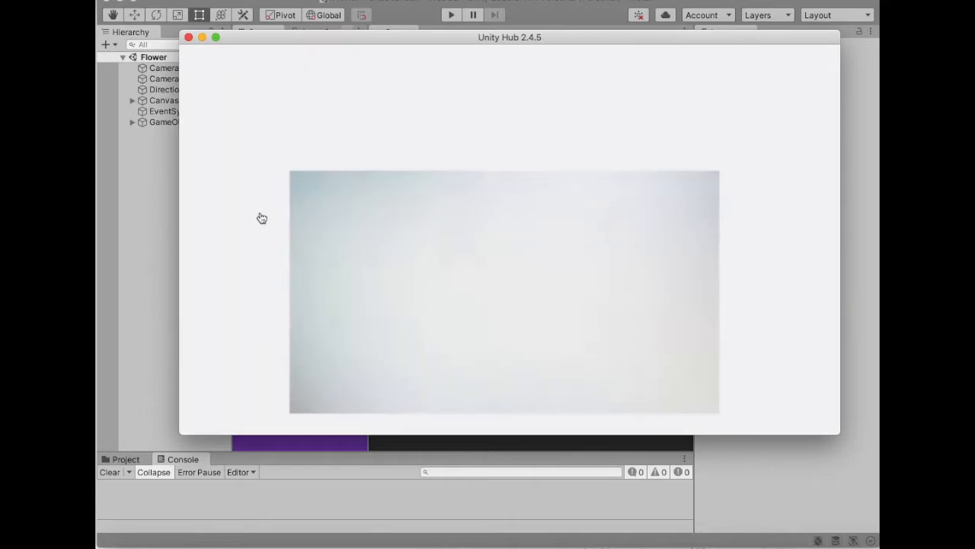
{"action": "left_click", "coordinate": [233, 219]}
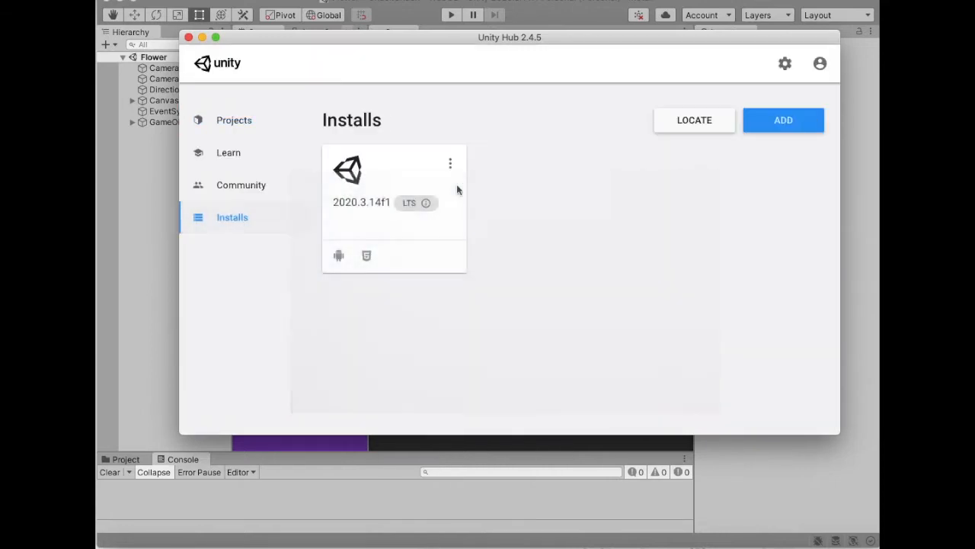
{"action": "left_click", "coordinate": [450, 163]}
{"action": "left_click", "coordinate": [386, 173]}
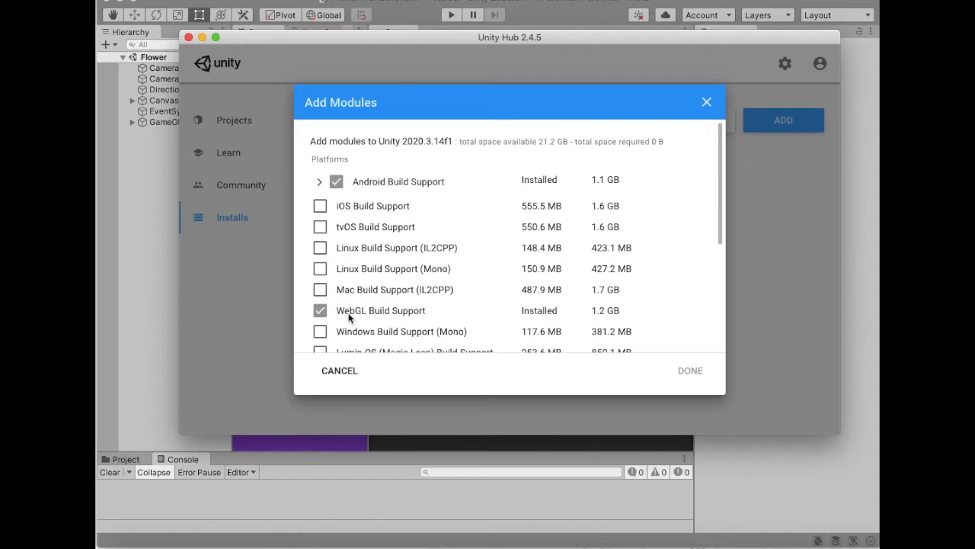
{"action": "left_click", "coordinate": [340, 372]}
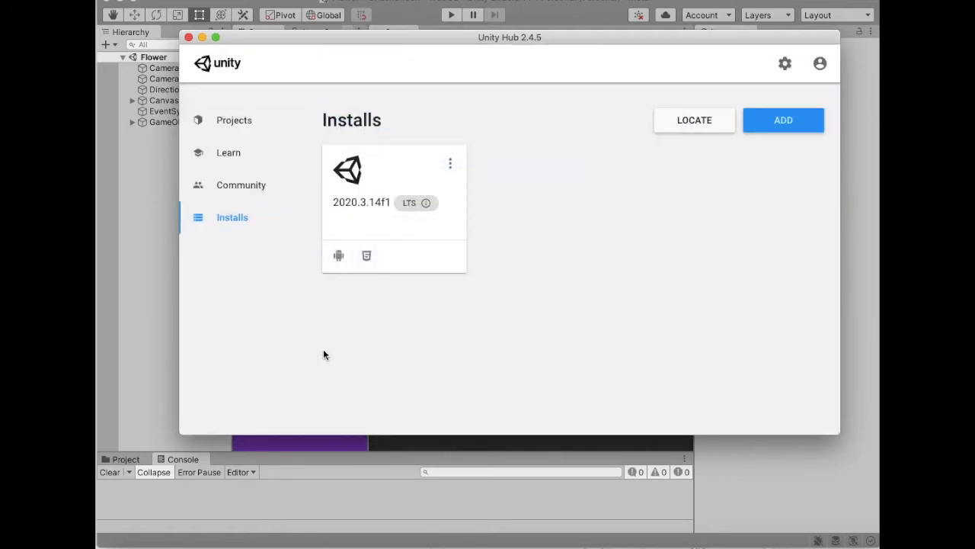
{"action": "left_click", "coordinate": [188, 36]}
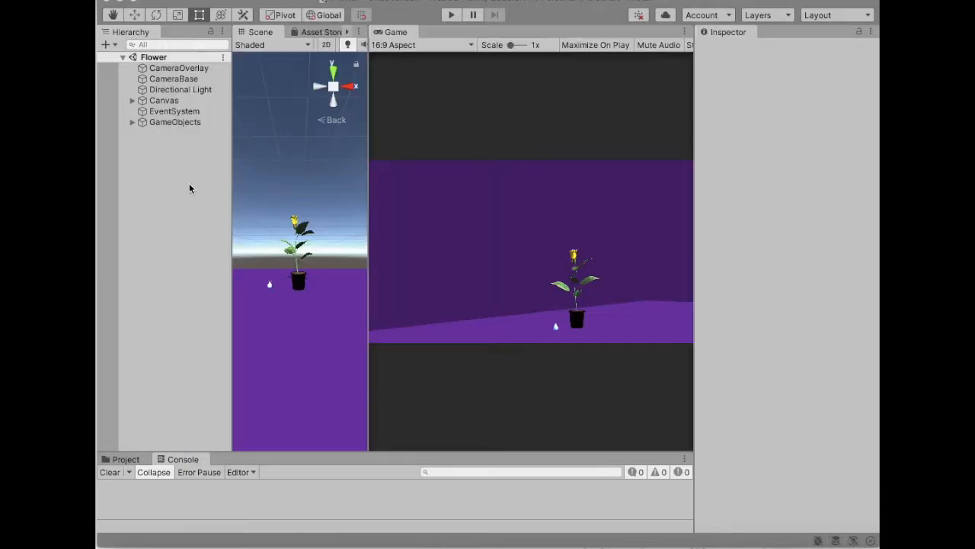
- Open the player settings from the build settings and choose the WebGL compression format in the publishing settings
{"action": "left_click", "coordinate": [176, 1]}
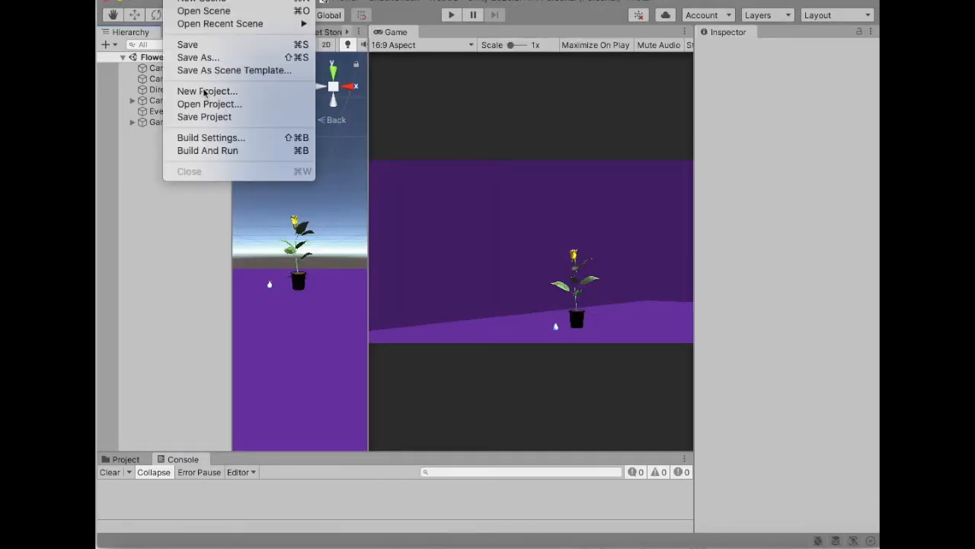
{"action": "left_click", "coordinate": [209, 137]}
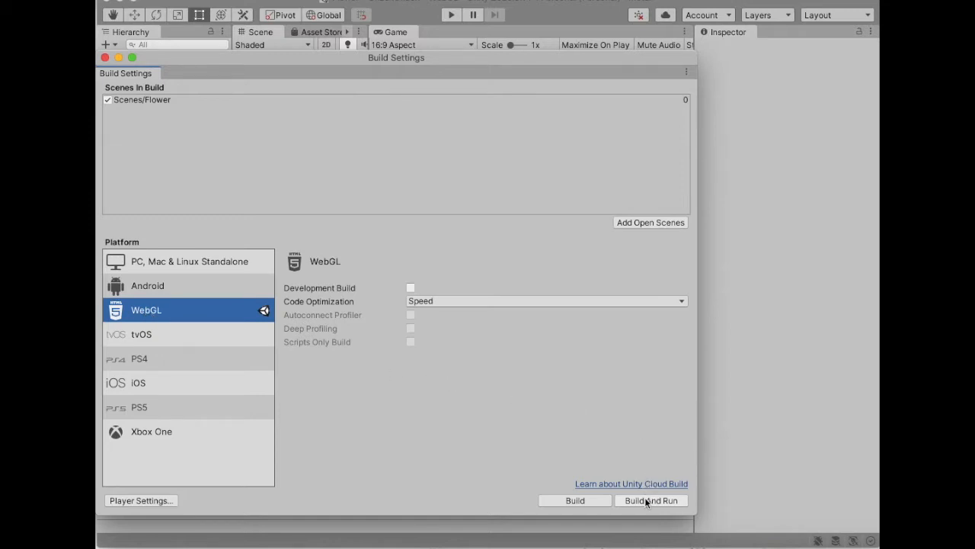
{"action": "left_click", "coordinate": [142, 500]}
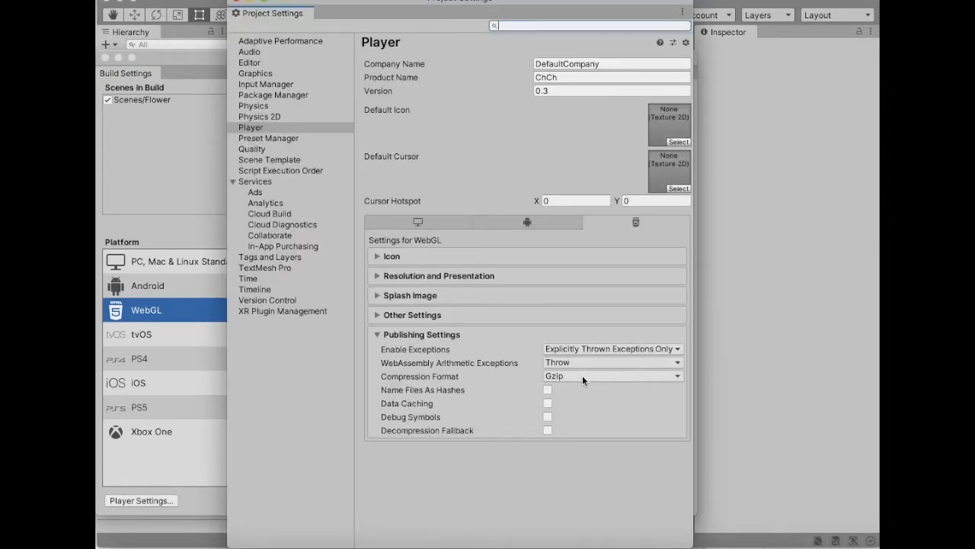
{"action": "left_click", "coordinate": [582, 377]}
{"action": "left_click", "coordinate": [575, 388]}
- Turn off Use Deterministic Compilation in the WebGL Other Settings and close the project settings
{"action": "left_click", "coordinate": [419, 315]}
{"action": "scroll", "coordinate": [419, 316], "scroll_direction": "down", "scroll_amount": 10}
{"action": "scroll", "coordinate": [419, 316], "scroll_direction": "down", "scroll_amount": 5}
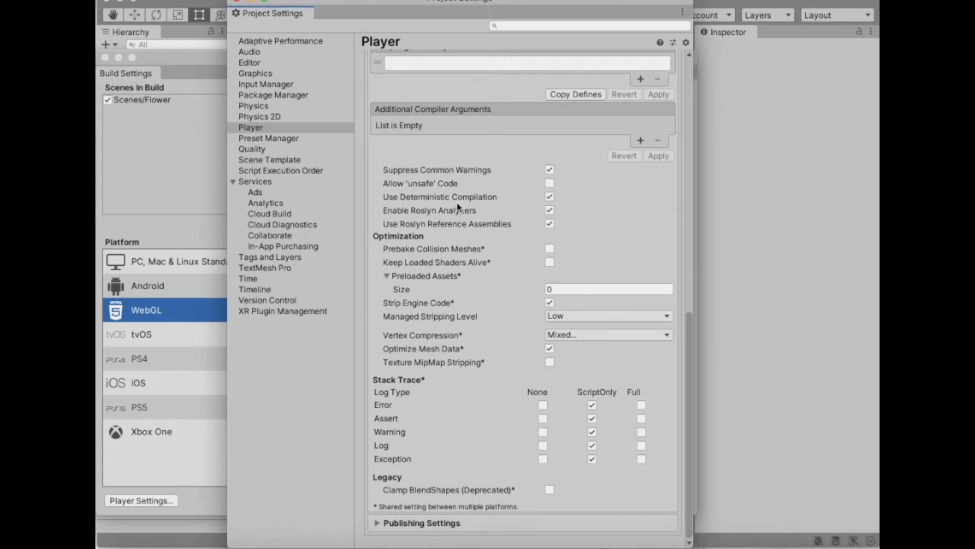
{"action": "left_click", "coordinate": [549, 196]}
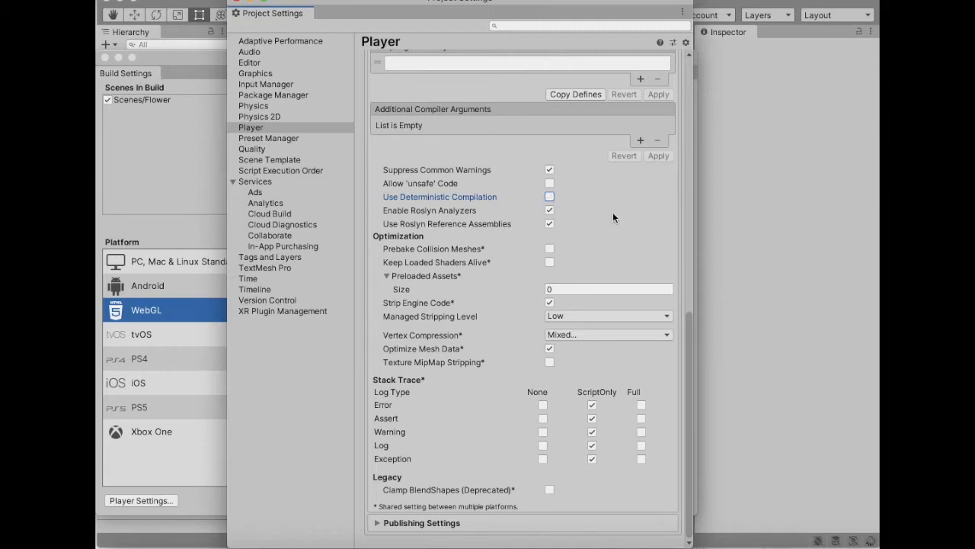
{"action": "left_click", "coordinate": [237, 4]}
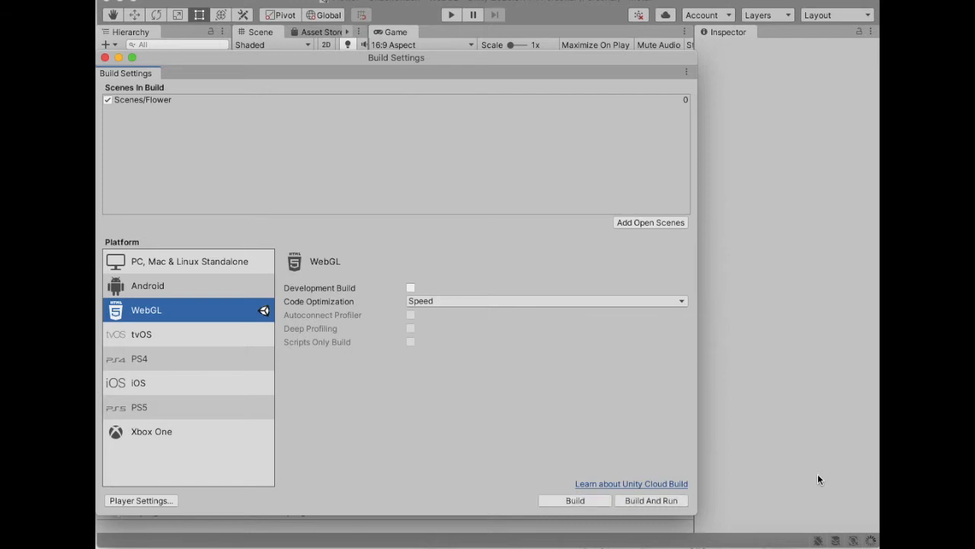
- Build and run the WebGL version of the Flower scene, saving it as ChCh on the Desktop
{"action": "left_click", "coordinate": [652, 501]}
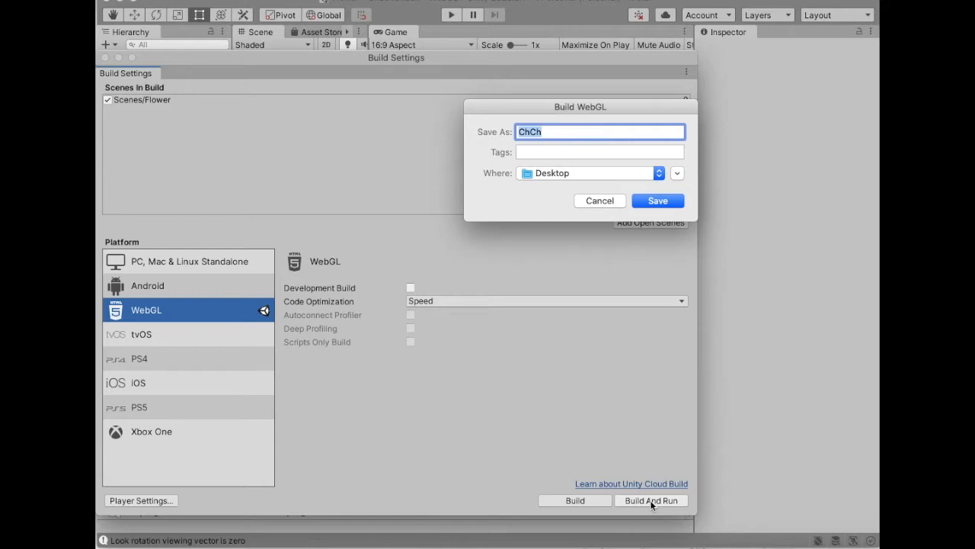
{"action": "left_click", "coordinate": [647, 202]}
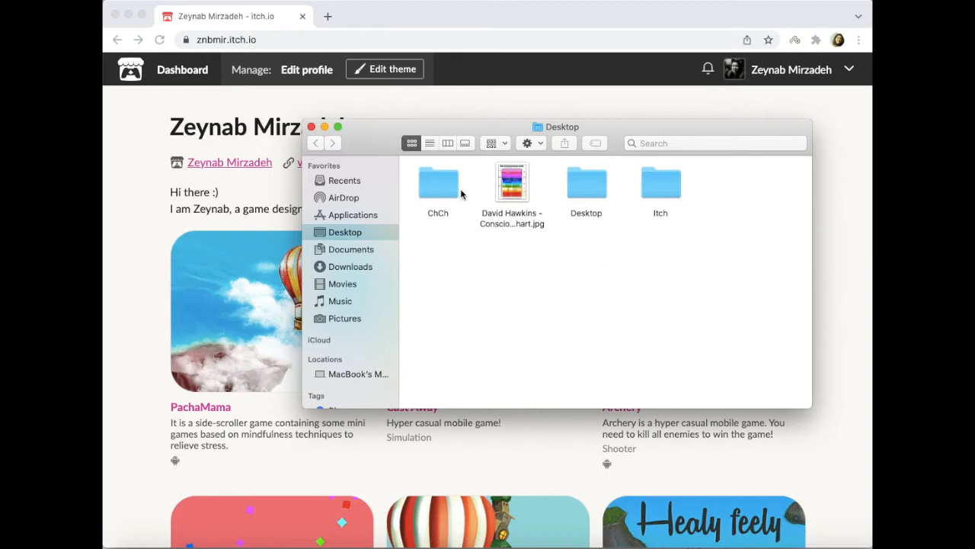
- Look through the files in the ChCh build folder and return to the Desktop folder
{"action": "left_click", "coordinate": [438, 195]}
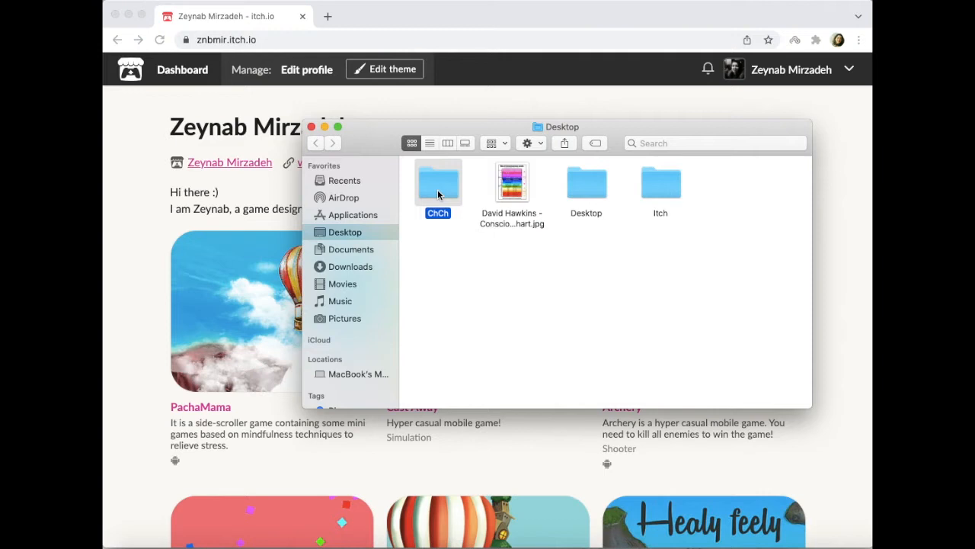
{"action": "double_click", "coordinate": [437, 195]}
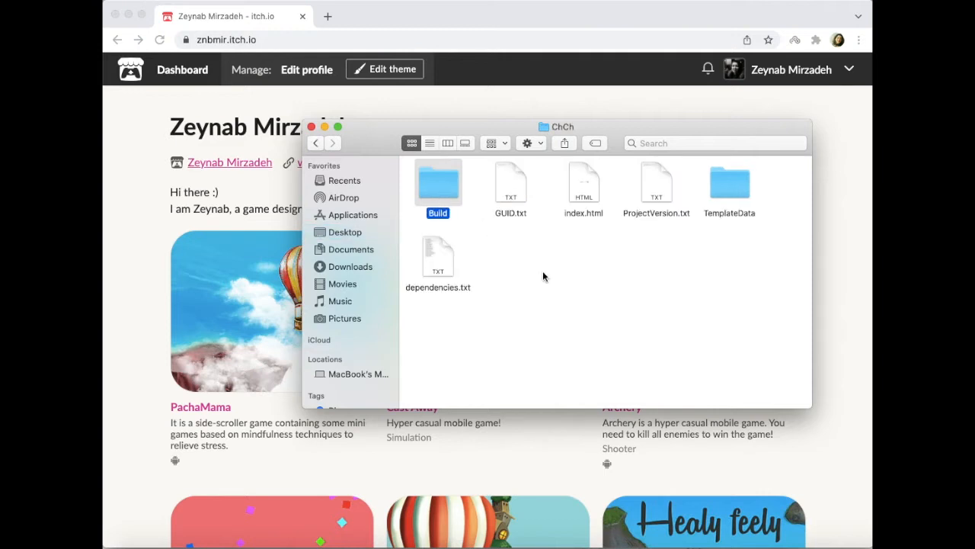
{"action": "left_click", "coordinate": [518, 265]}
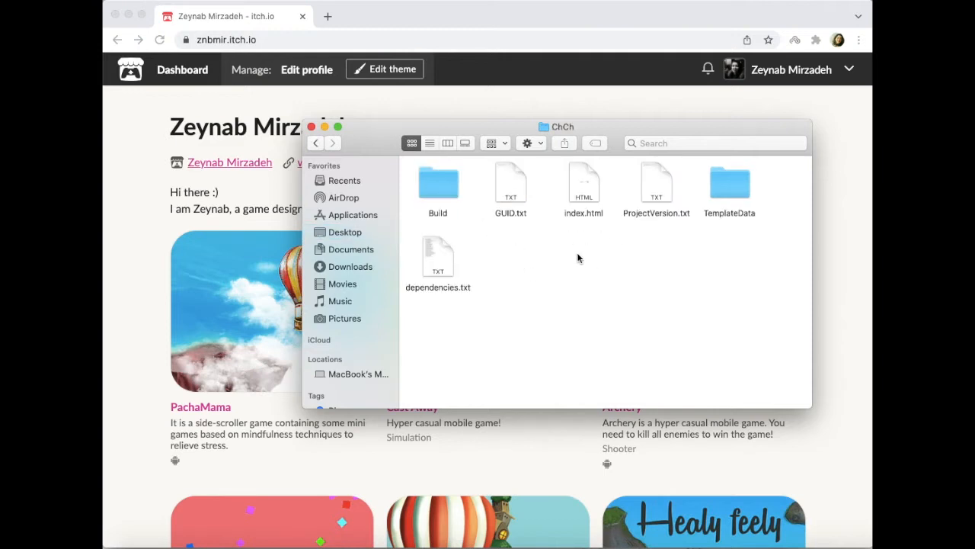
{"action": "left_click", "coordinate": [315, 142]}
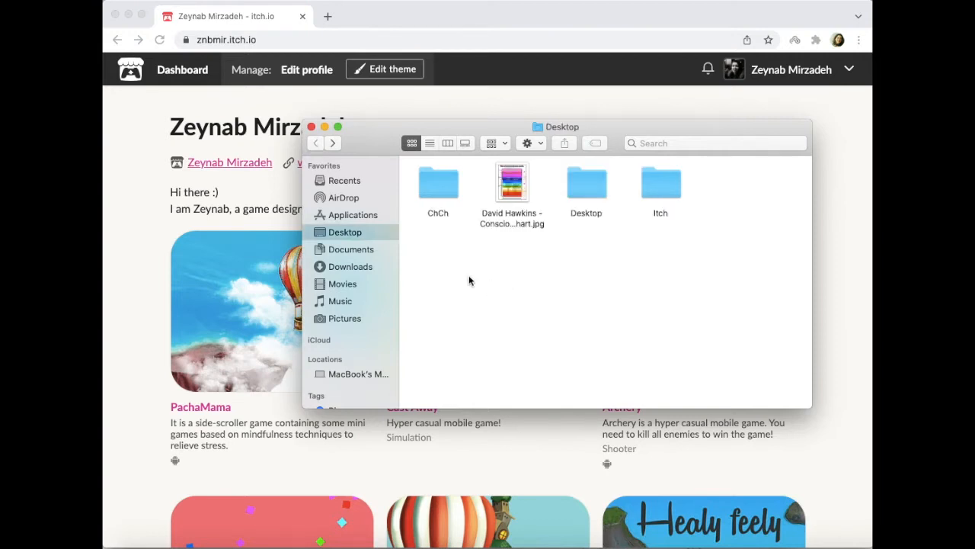
- Compress the ChCh build folder on the Desktop into a zip archive and close the Finder window
{"action": "left_click", "coordinate": [443, 190]}
{"action": "right_click", "coordinate": [443, 190]}
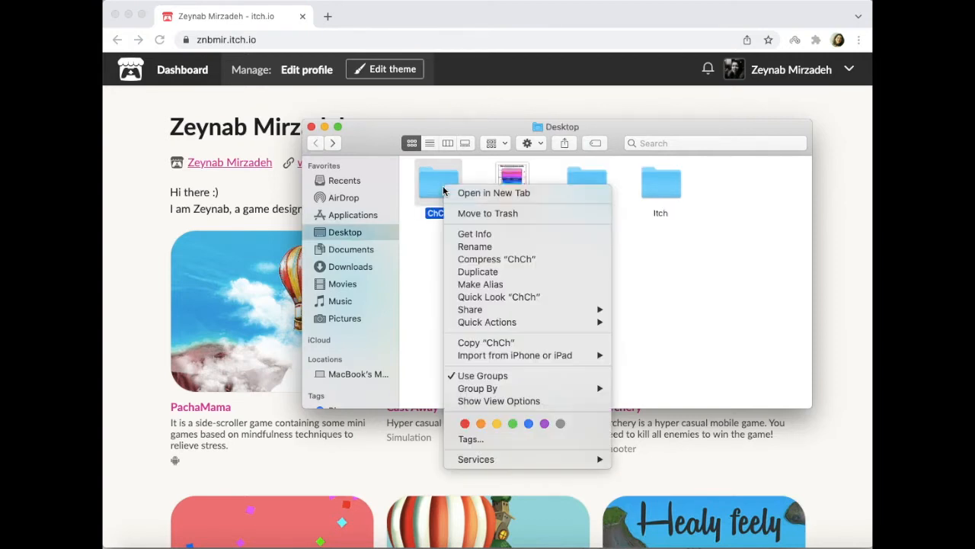
{"action": "left_click", "coordinate": [475, 262]}
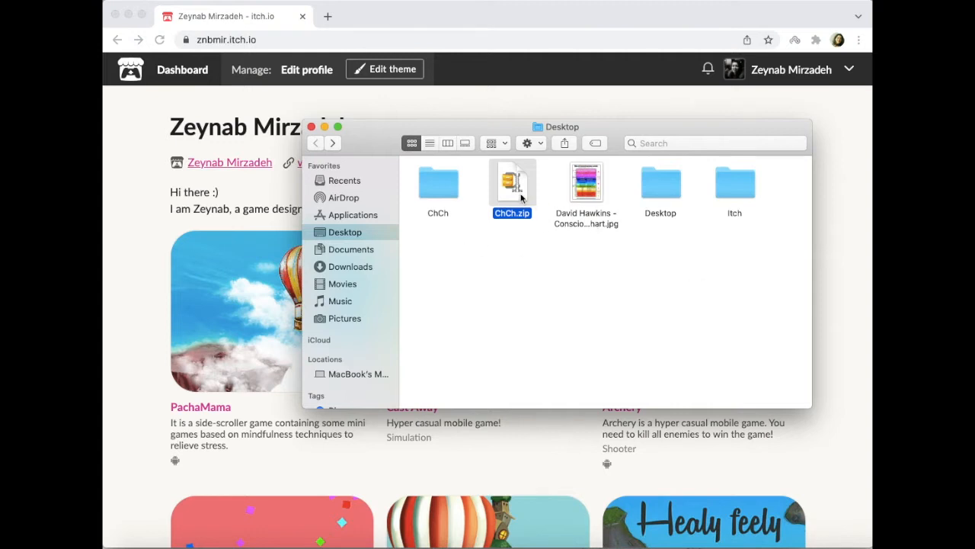
{"action": "left_click", "coordinate": [538, 284]}
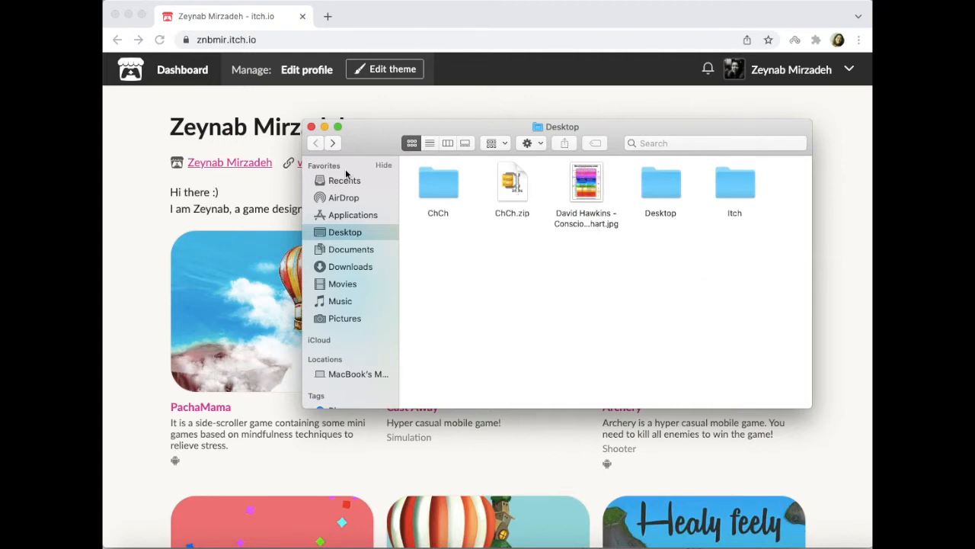
{"action": "left_click", "coordinate": [311, 128]}
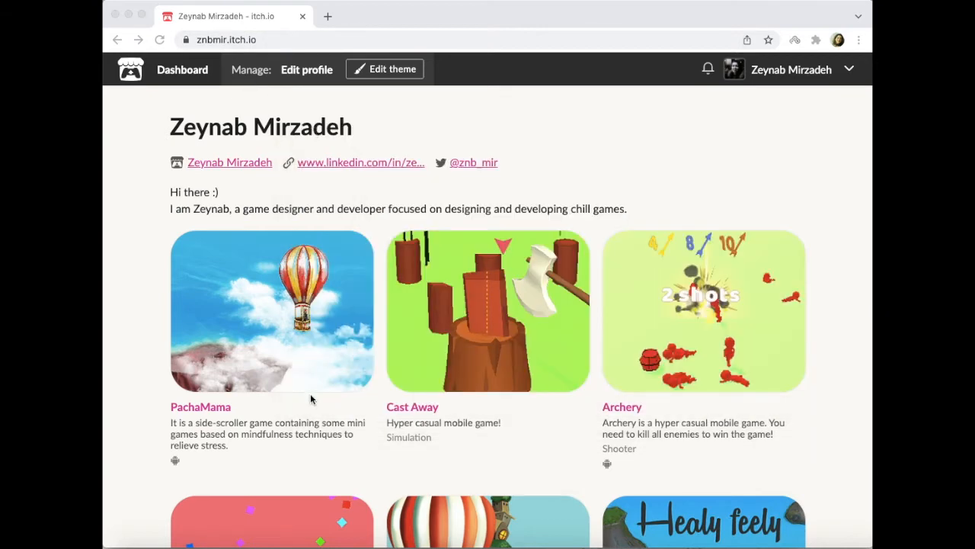
- Switch to Safari to view the itch.io home page and its address, and close that window
{"action": "left_click", "coordinate": [187, 526]}
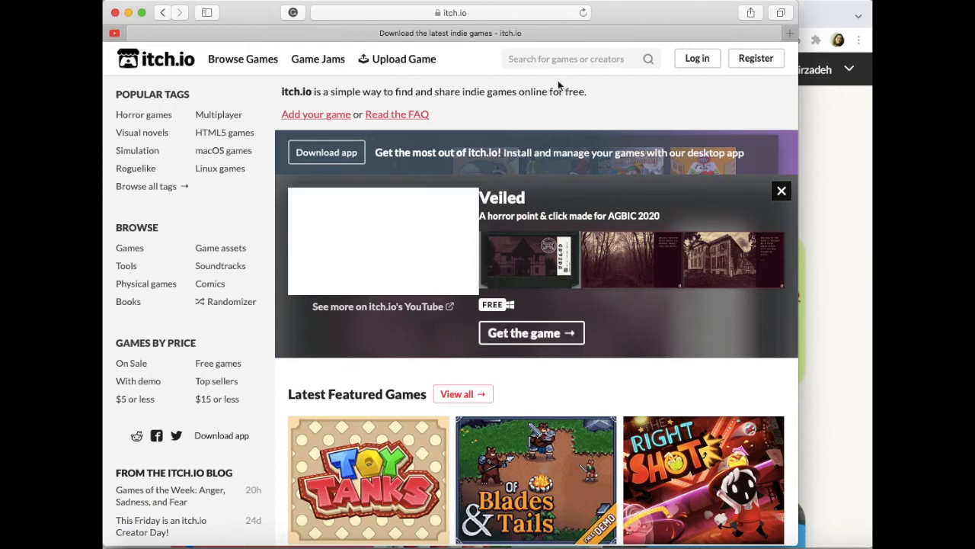
{"action": "left_click", "coordinate": [477, 15]}
{"action": "left_click", "coordinate": [475, 15]}
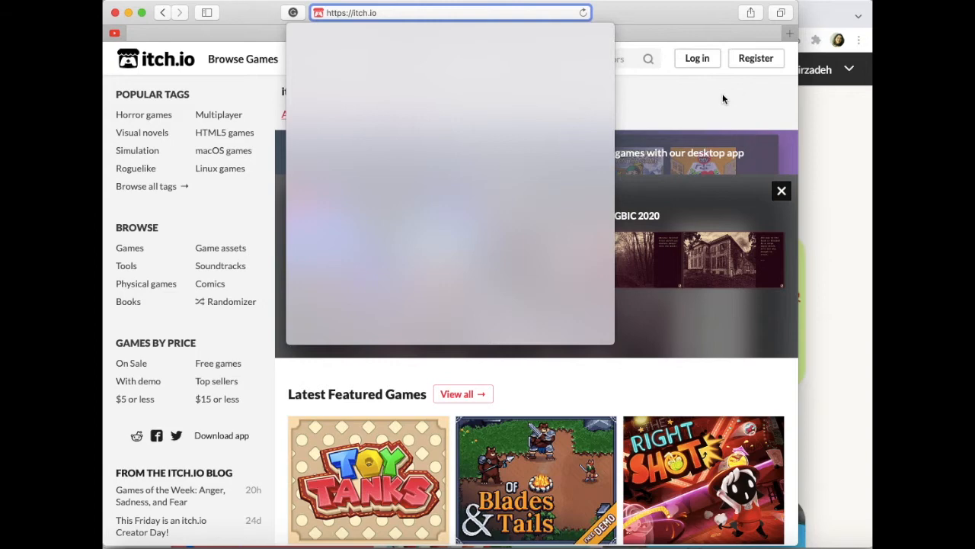
{"action": "left_click", "coordinate": [724, 99]}
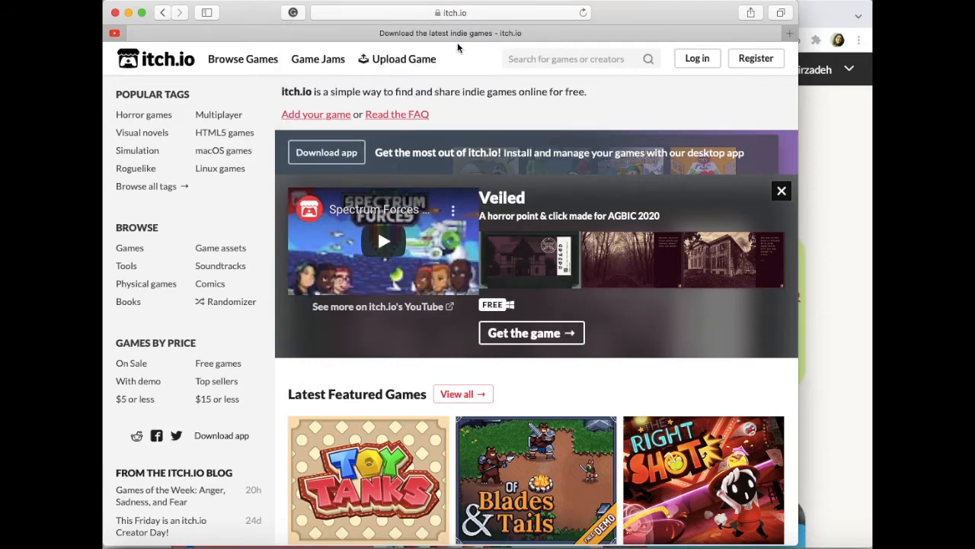
{"action": "left_click", "coordinate": [115, 12]}
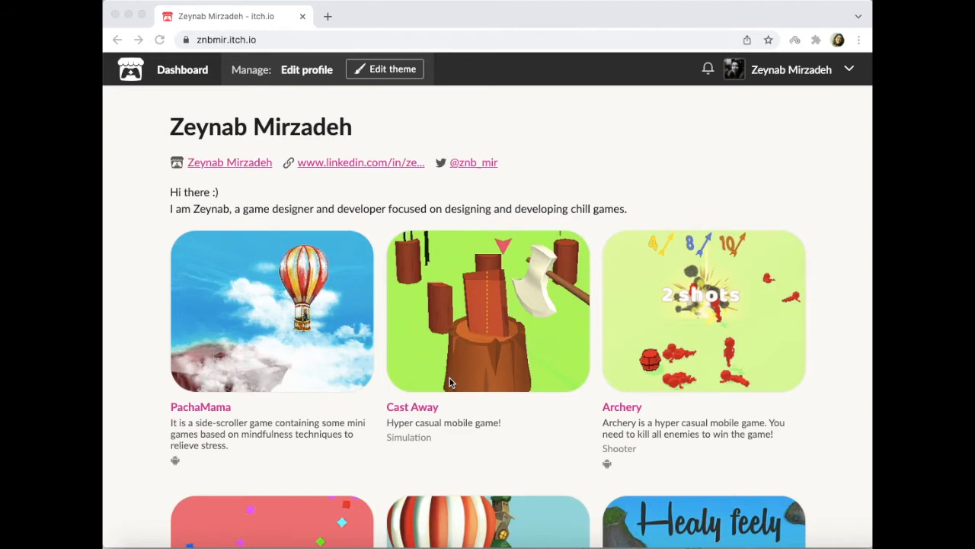
- Open the itch.io creator dashboard and start a new project
{"action": "left_click", "coordinate": [174, 76]}
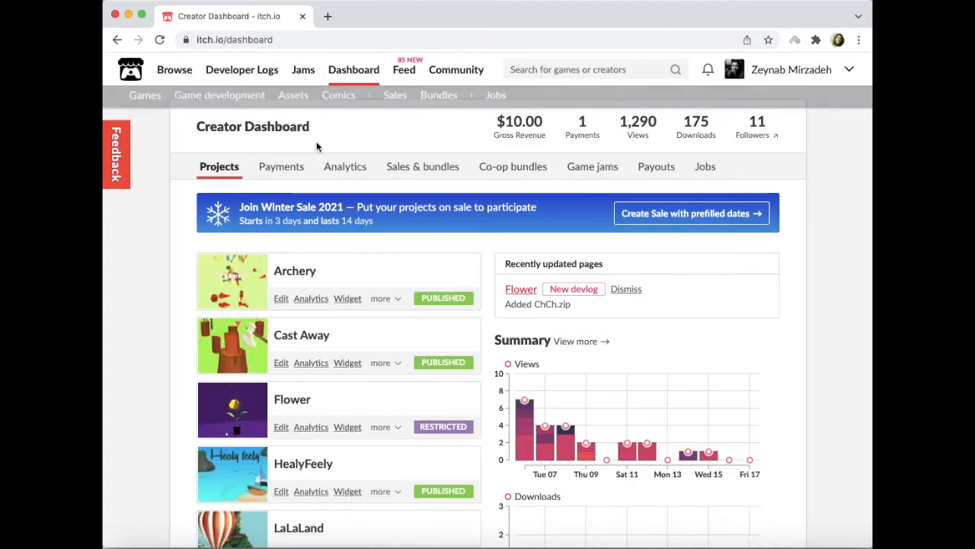
{"action": "scroll", "coordinate": [334, 245], "scroll_direction": "down", "scroll_amount": 3}
{"action": "scroll", "coordinate": [334, 245], "scroll_direction": "down", "scroll_amount": 2}
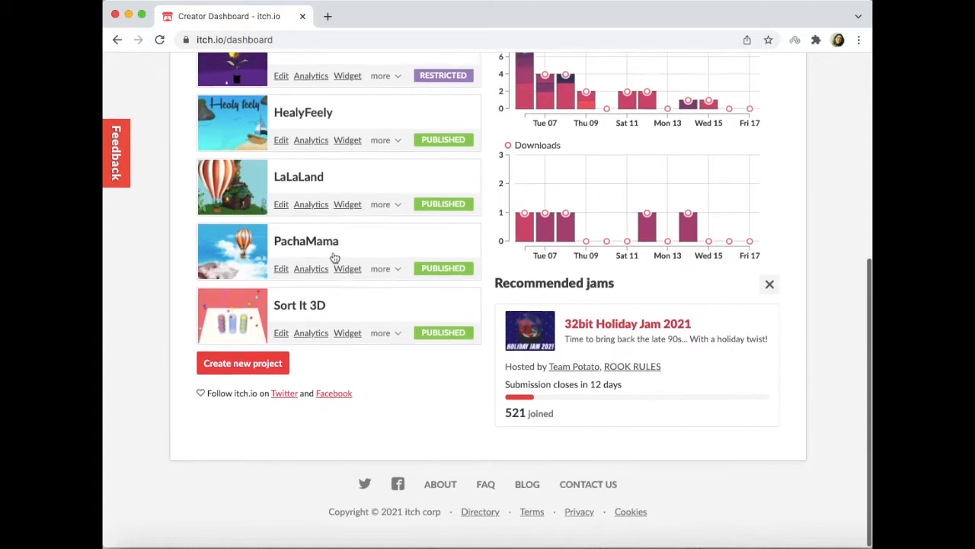
{"action": "left_click", "coordinate": [241, 367]}
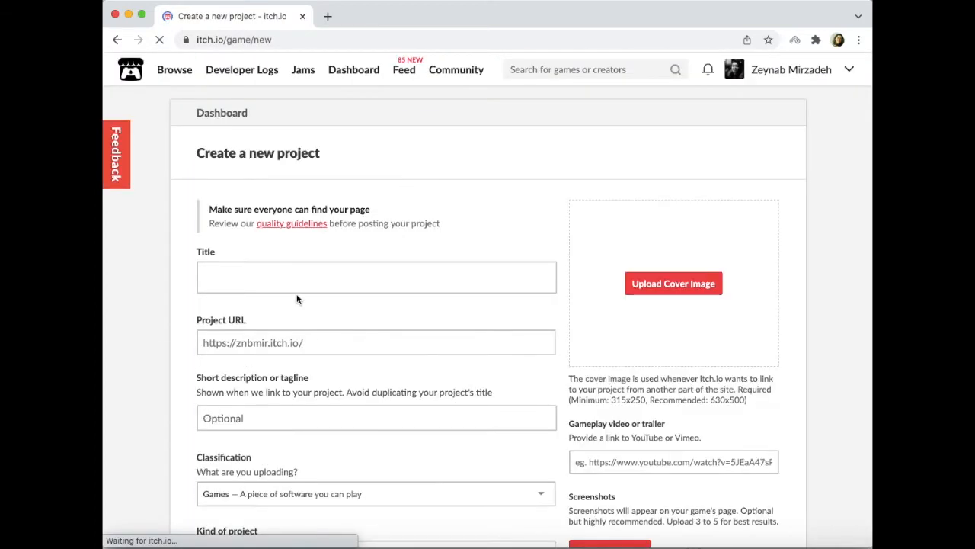
- Enter "Yellow Flower" as the title of the new itch.io project
{"action": "left_click", "coordinate": [285, 282]}
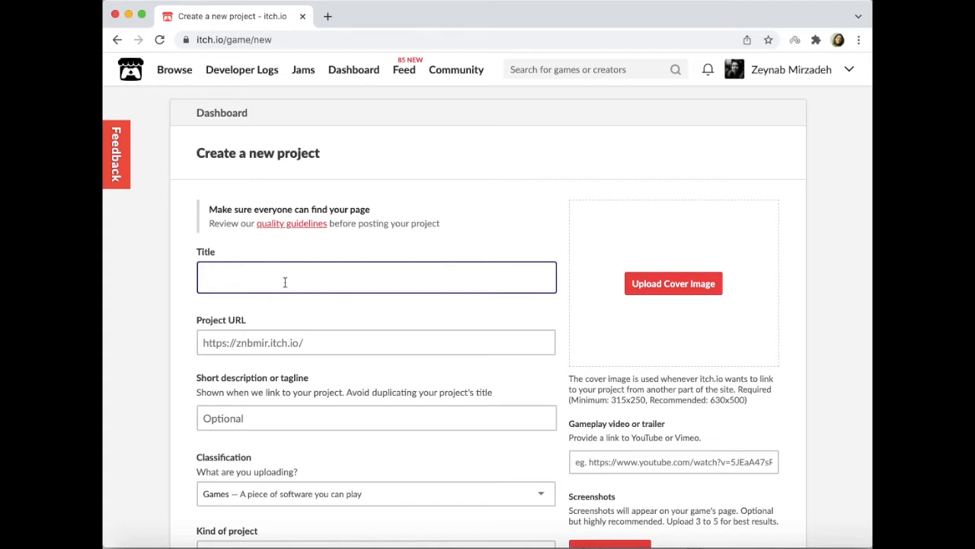
{"action": "type", "text": "Yellow Flower"}
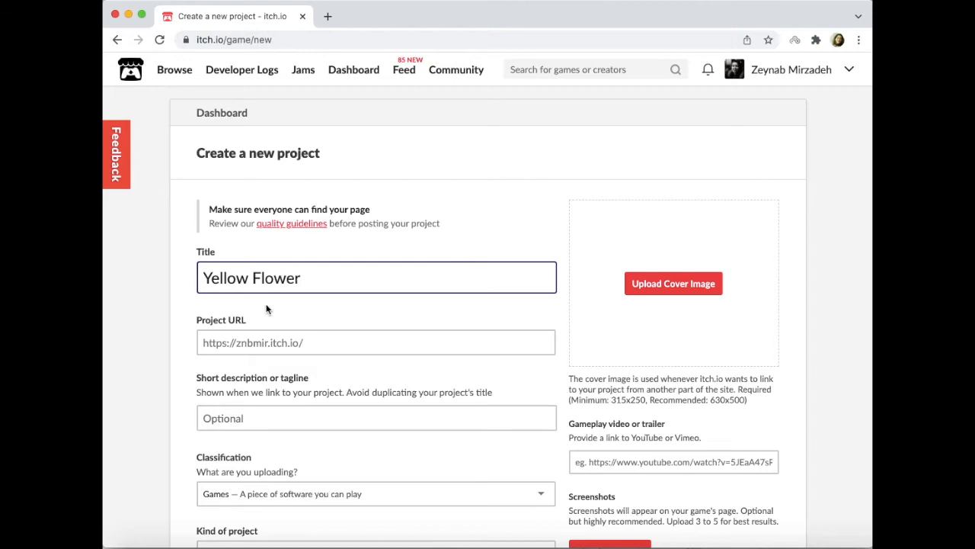
- Upload ChCh.zip from the Desktop as the project's game file
{"action": "scroll", "coordinate": [305, 412], "scroll_direction": "down", "scroll_amount": 5}
{"action": "scroll", "coordinate": [305, 412], "scroll_direction": "down", "scroll_amount": 3}
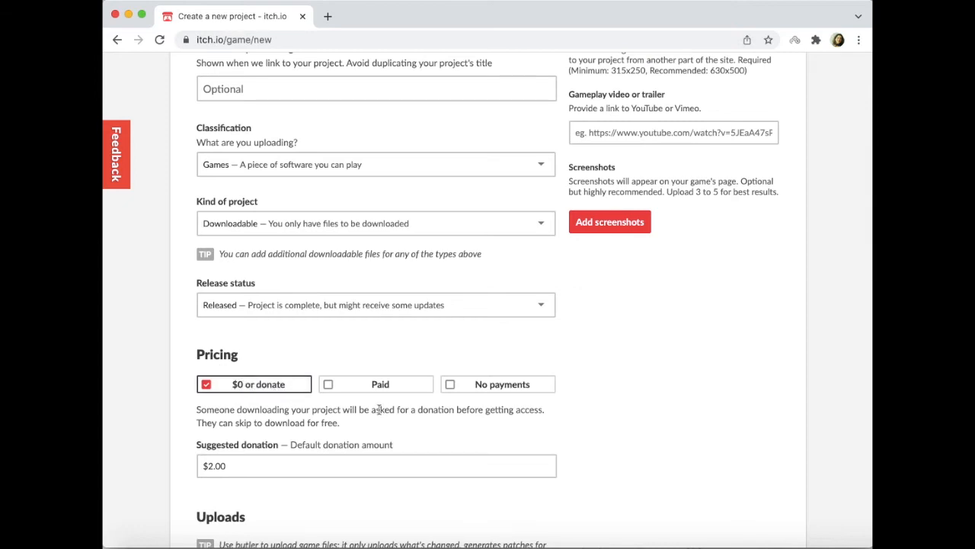
{"action": "scroll", "coordinate": [446, 411], "scroll_direction": "down", "scroll_amount": 4}
{"action": "scroll", "coordinate": [446, 411], "scroll_direction": "down", "scroll_amount": 2}
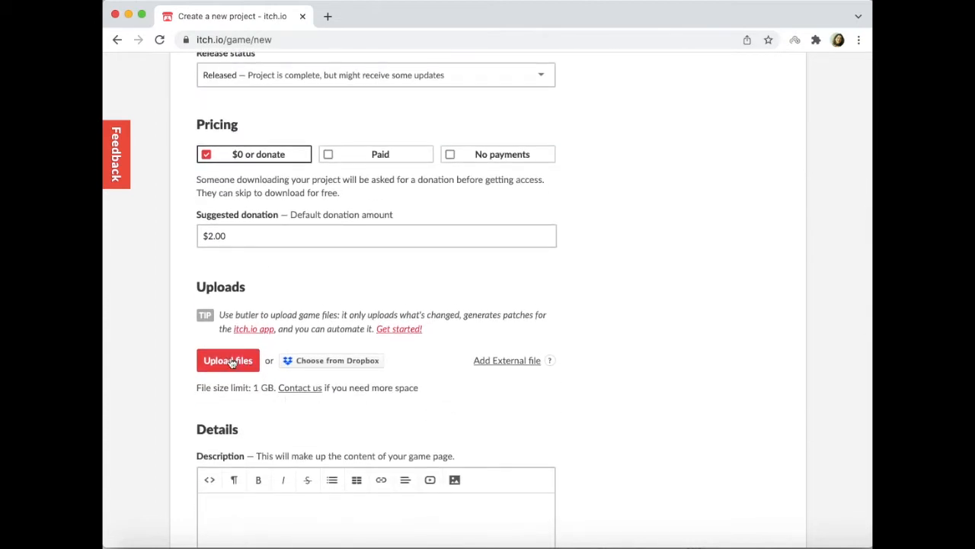
{"action": "left_click", "coordinate": [230, 361]}
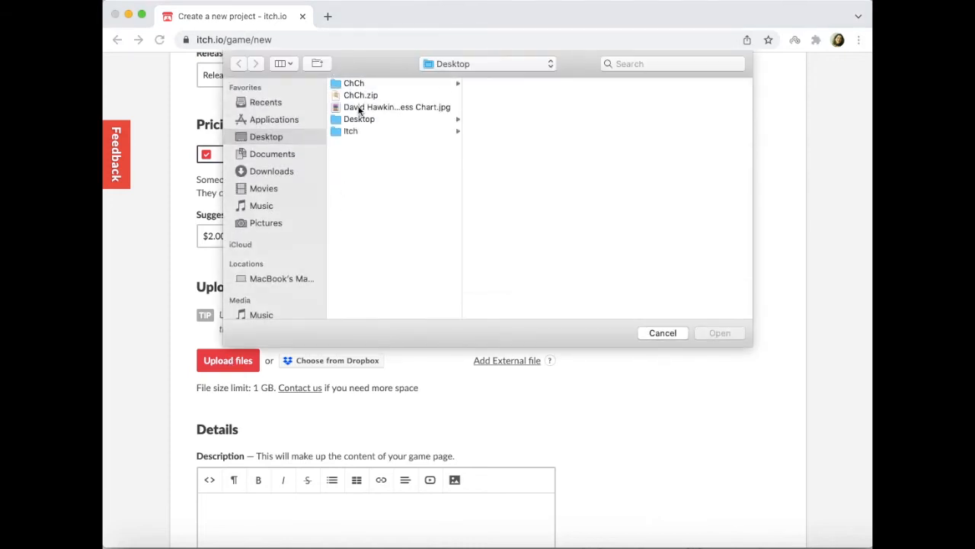
{"action": "double_click", "coordinate": [356, 95]}
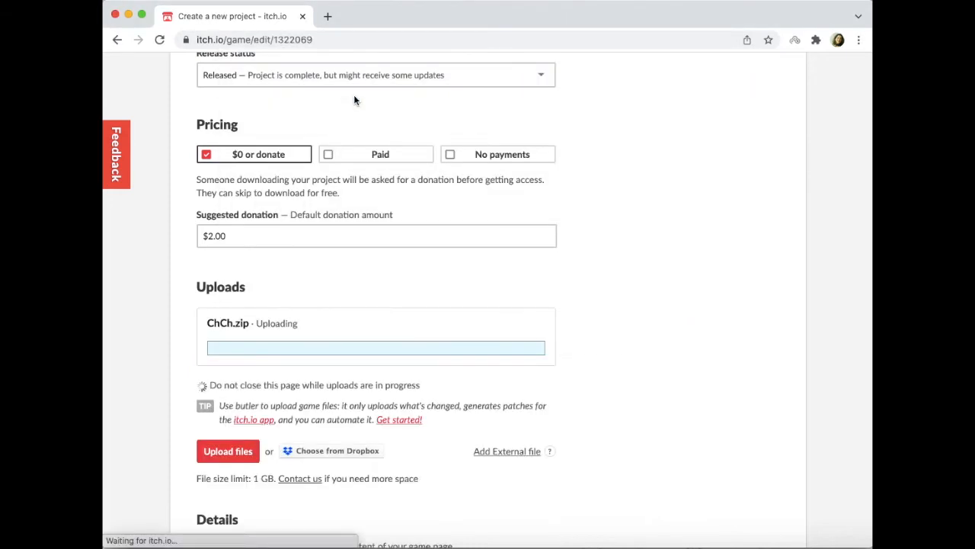
- Review the rest of the project form, from pricing and uploads through description, genre choices and tags to community and visibility settings
{"action": "scroll", "coordinate": [645, 312], "scroll_direction": "down", "scroll_amount": 4}
{"action": "scroll", "coordinate": [644, 313], "scroll_direction": "up", "scroll_amount": 4}
{"action": "scroll", "coordinate": [645, 316], "scroll_direction": "down", "scroll_amount": 3}
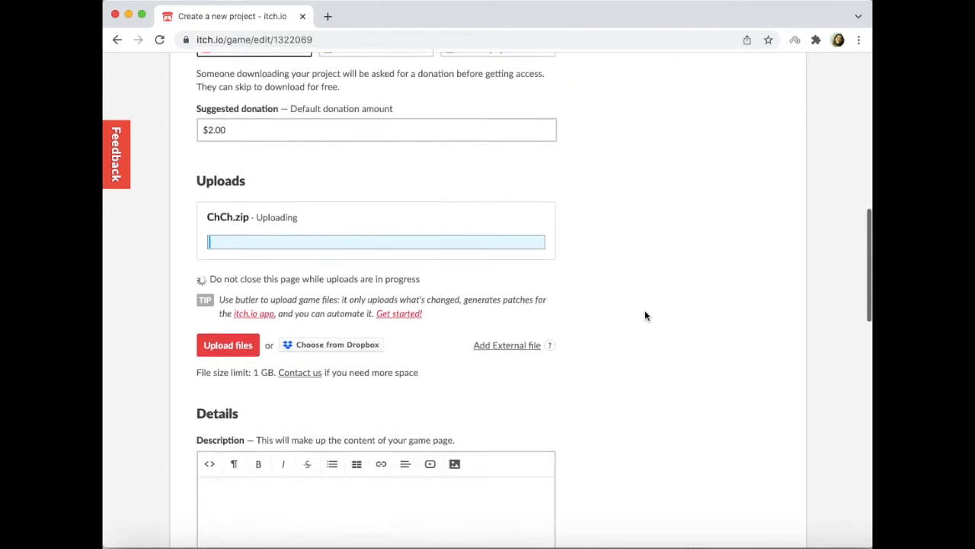
{"action": "scroll", "coordinate": [645, 316], "scroll_direction": "down", "scroll_amount": 2}
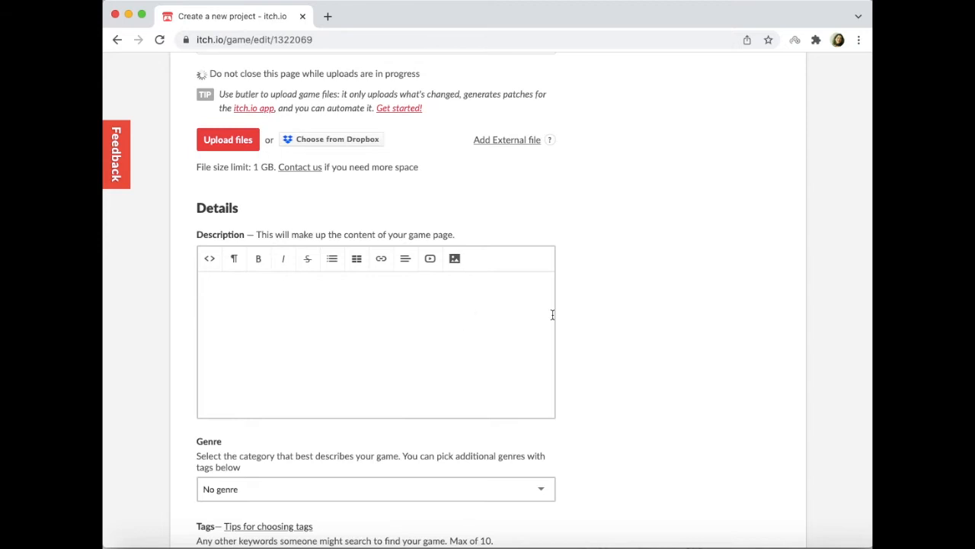
{"action": "scroll", "coordinate": [627, 318], "scroll_direction": "down", "scroll_amount": 3}
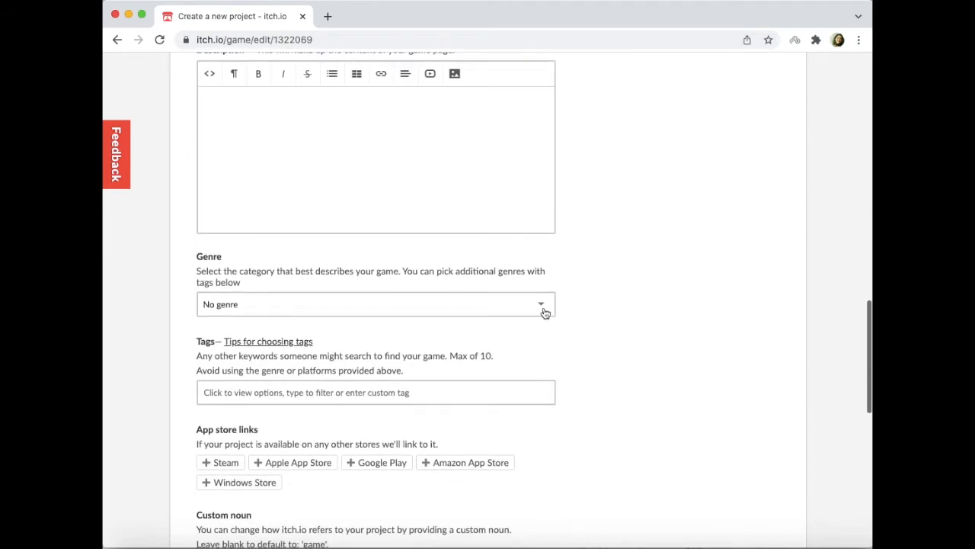
{"action": "left_click", "coordinate": [543, 307]}
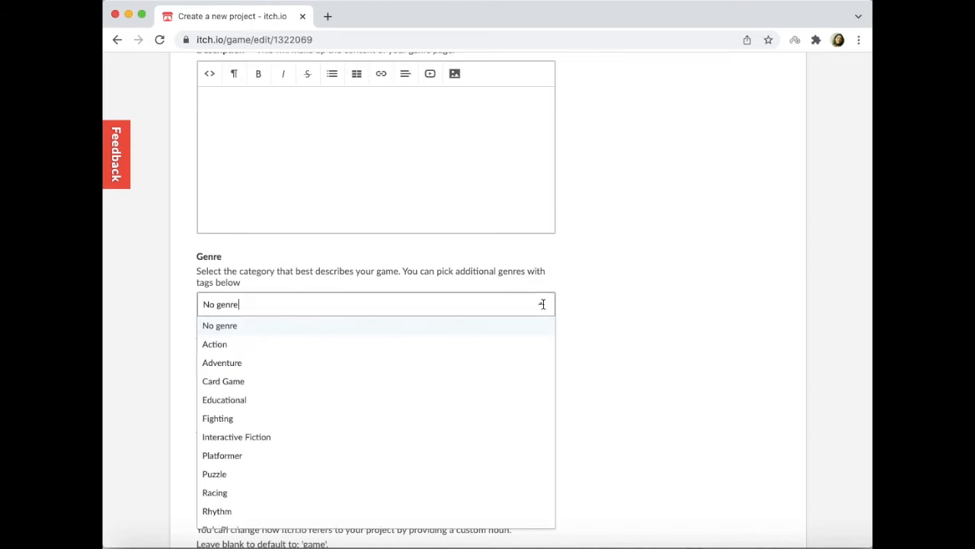
{"action": "left_click", "coordinate": [642, 311]}
{"action": "scroll", "coordinate": [641, 311], "scroll_direction": "down", "scroll_amount": 2}
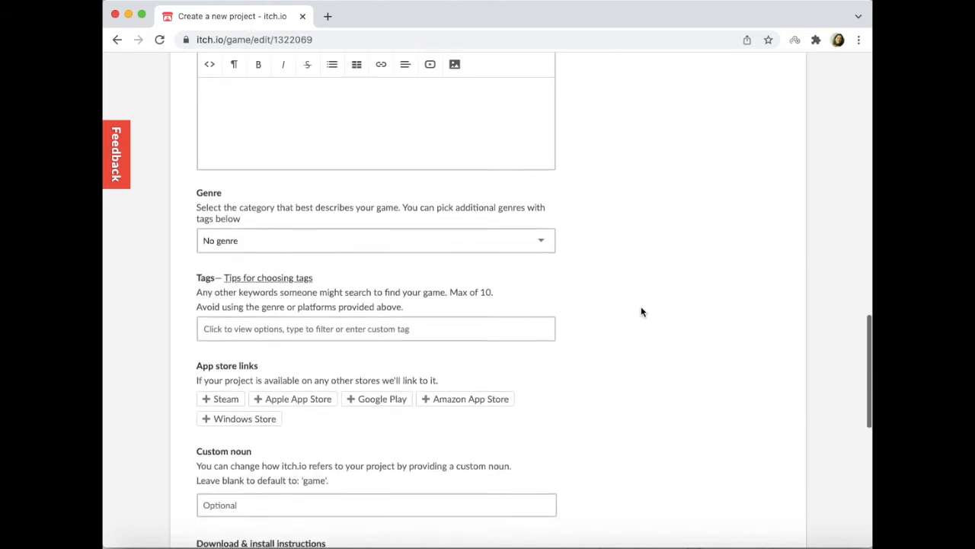
{"action": "scroll", "coordinate": [641, 312], "scroll_direction": "down", "scroll_amount": 1}
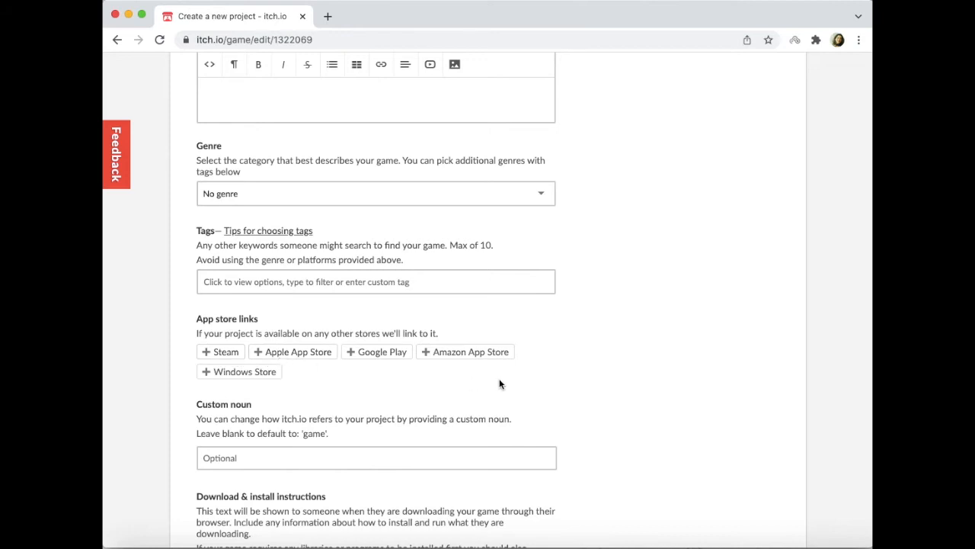
{"action": "scroll", "coordinate": [499, 383], "scroll_direction": "down", "scroll_amount": 3}
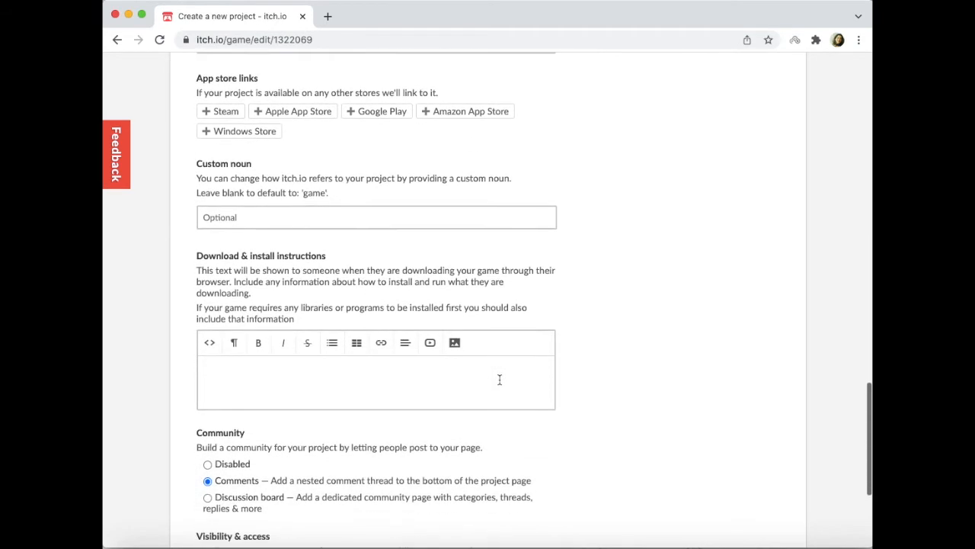
{"action": "scroll", "coordinate": [499, 380], "scroll_direction": "down", "scroll_amount": 2}
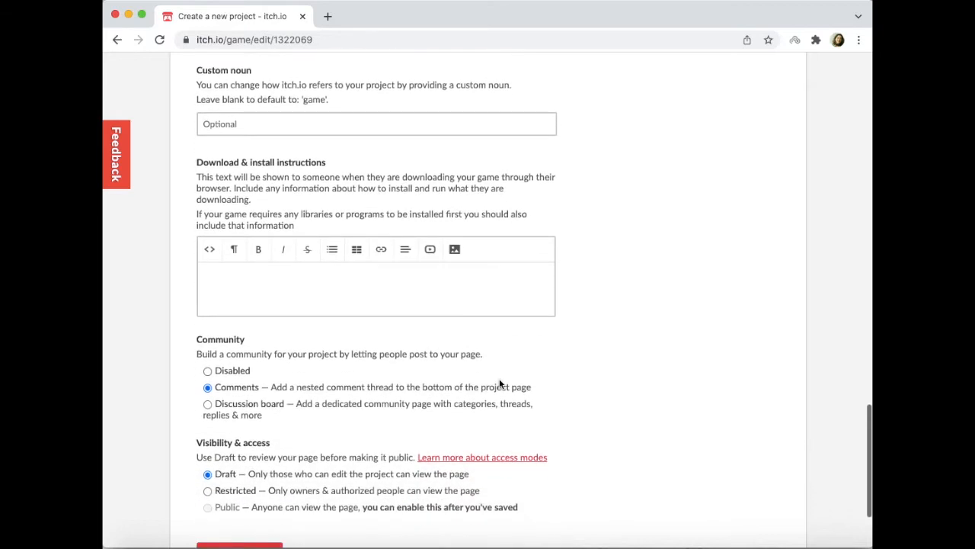
{"action": "scroll", "coordinate": [499, 384], "scroll_direction": "down", "scroll_amount": 2}
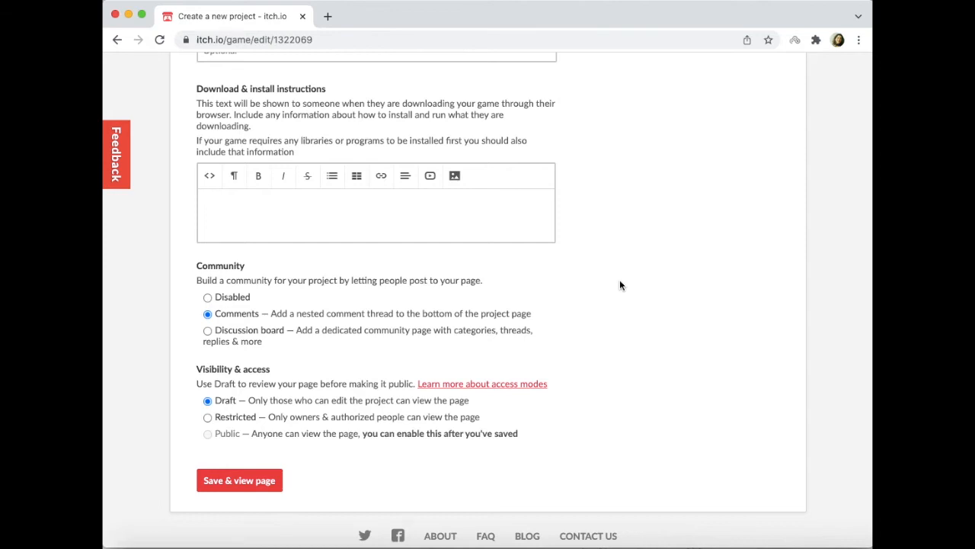
- Set the kind of project to HTML so that the uploaded ZIP is played in the browser
{"action": "scroll", "coordinate": [619, 285], "scroll_direction": "up", "scroll_amount": 15}
{"action": "scroll", "coordinate": [619, 285], "scroll_direction": "up", "scroll_amount": 3}
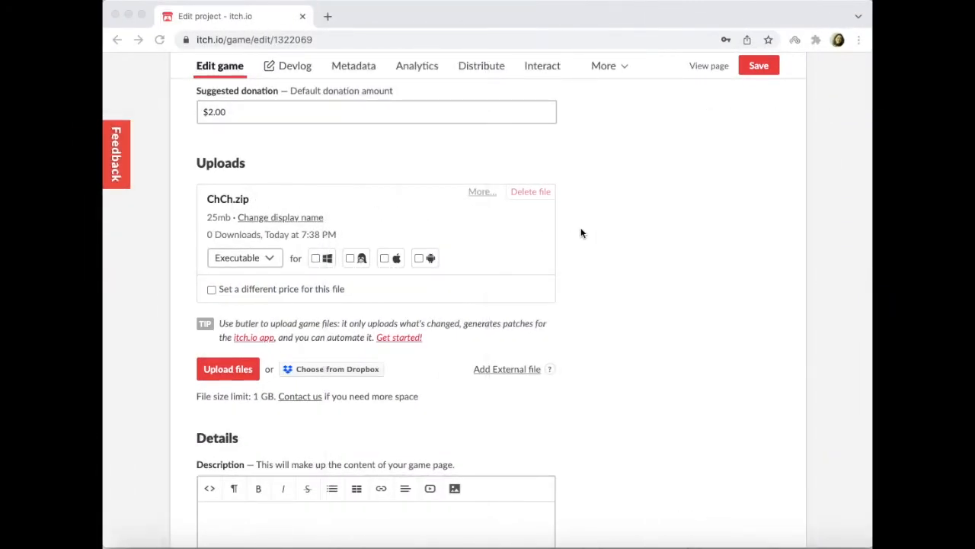
{"action": "scroll", "coordinate": [581, 231], "scroll_direction": "up", "scroll_amount": 10}
{"action": "scroll", "coordinate": [581, 231], "scroll_direction": "up", "scroll_amount": 2}
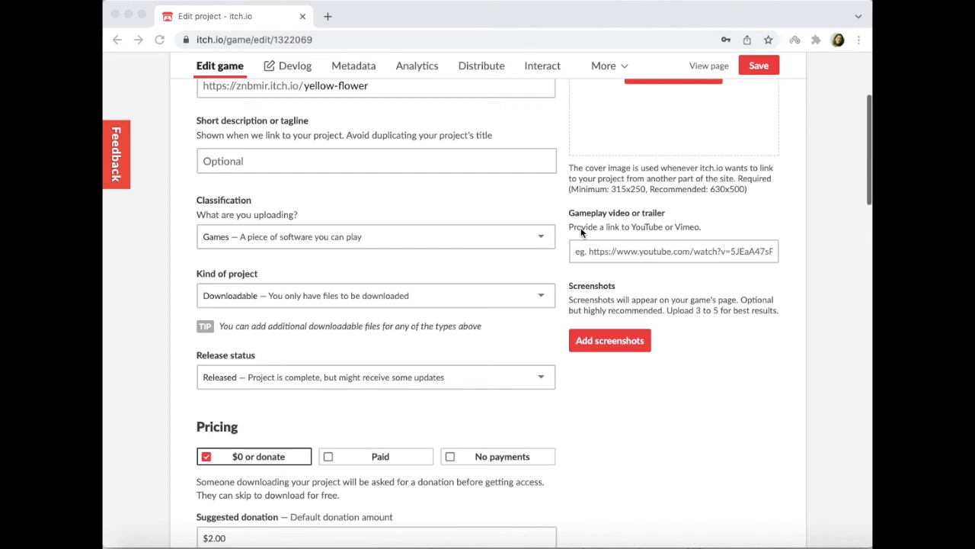
{"action": "left_click", "coordinate": [426, 297]}
{"action": "left_click", "coordinate": [279, 335]}
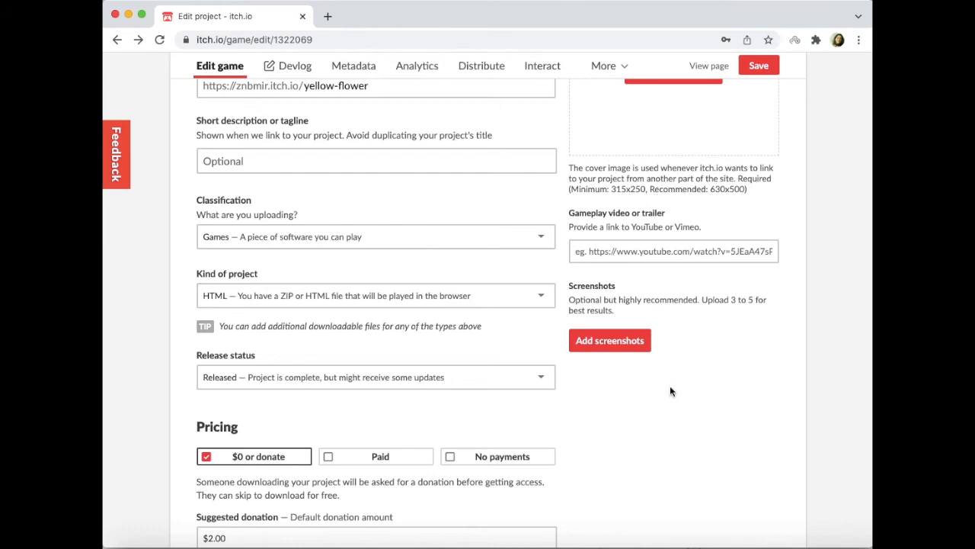
- Allow a password for viewing the restricted page, enter the page password, and save the project
{"action": "scroll", "coordinate": [671, 390], "scroll_direction": "down", "scroll_amount": 10}
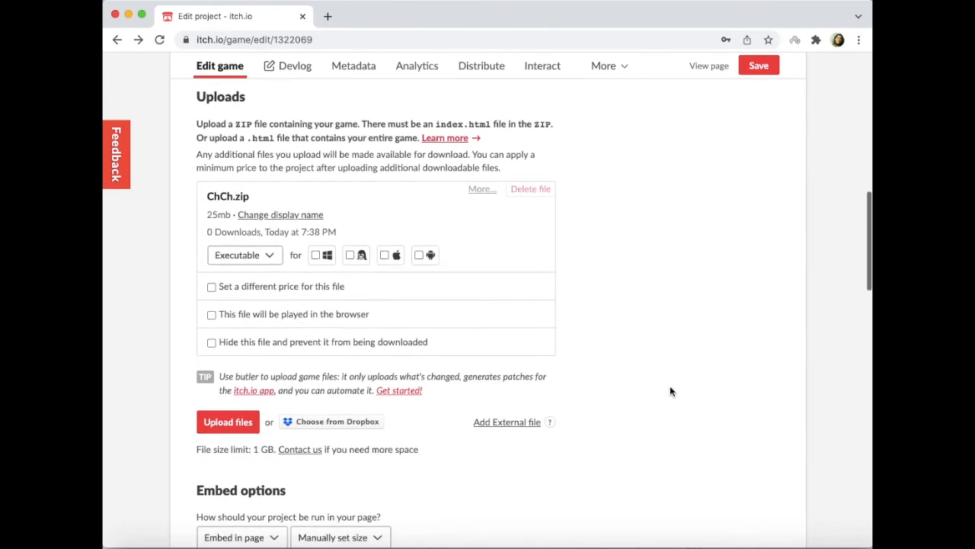
{"action": "scroll", "coordinate": [670, 391], "scroll_direction": "down", "scroll_amount": 8}
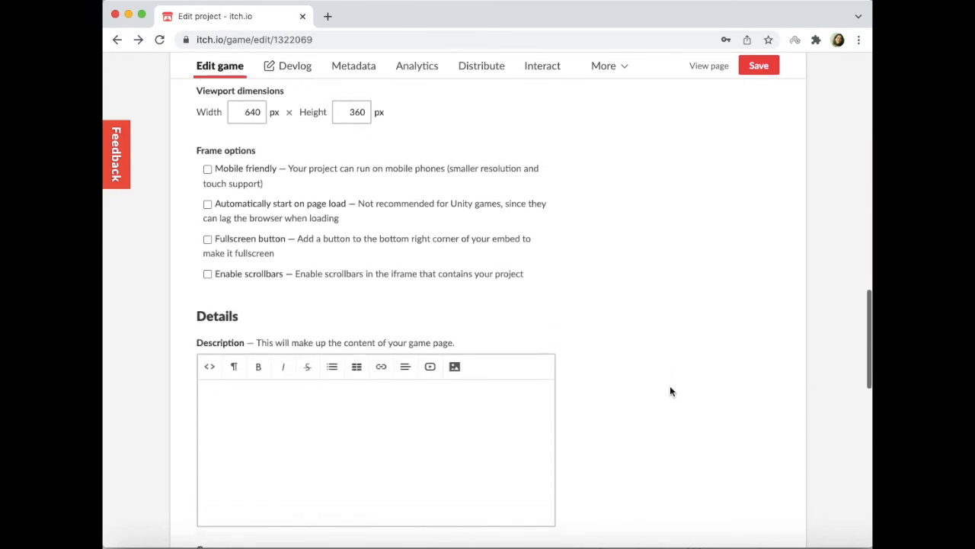
{"action": "scroll", "coordinate": [670, 390], "scroll_direction": "down", "scroll_amount": 10}
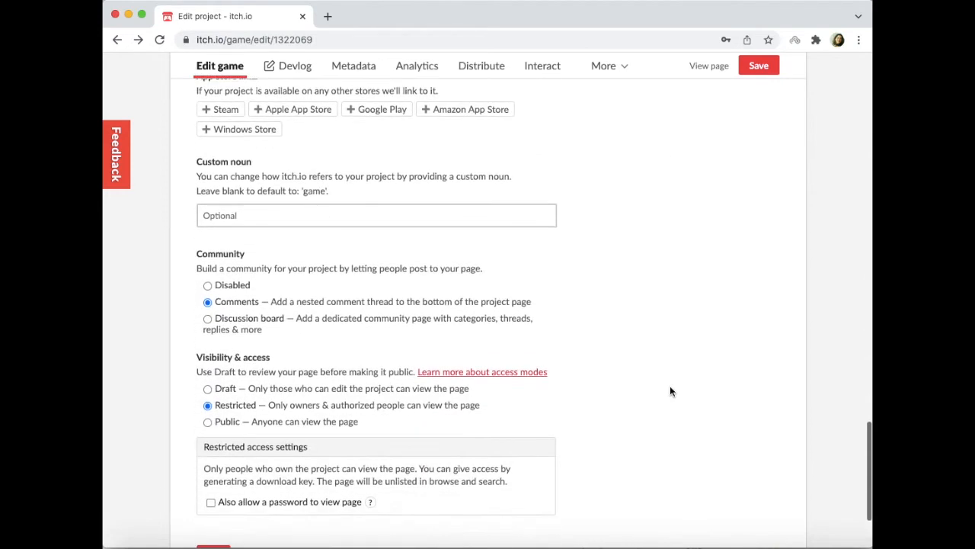
{"action": "scroll", "coordinate": [669, 373], "scroll_direction": "down", "scroll_amount": 3}
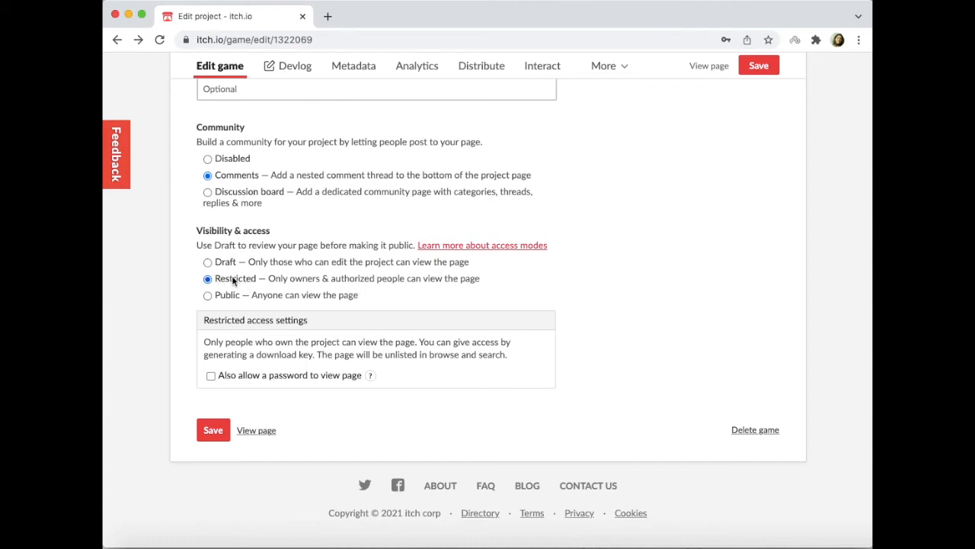
{"action": "left_click", "coordinate": [210, 376]}
{"action": "double_click", "coordinate": [241, 400]}
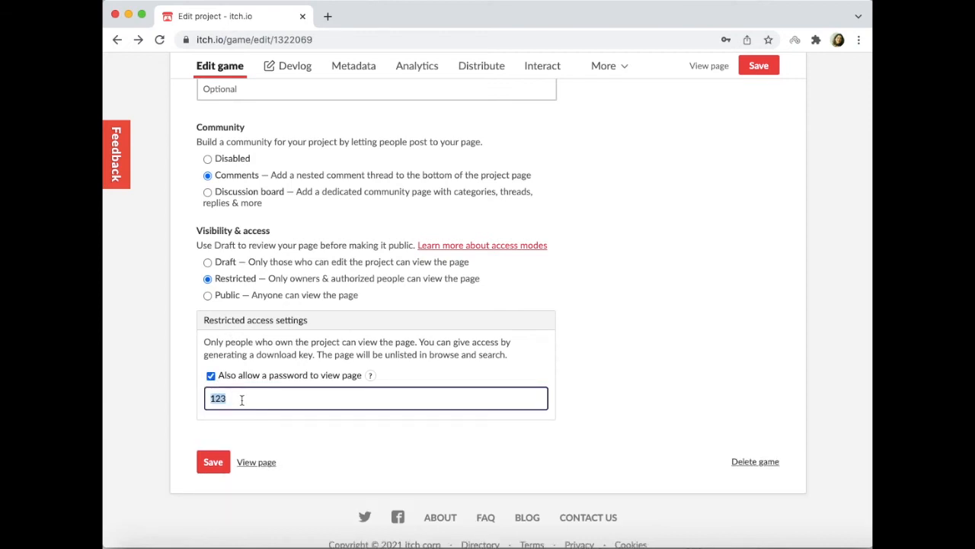
{"action": "left_click", "coordinate": [241, 400]}
{"action": "double_click", "coordinate": [239, 398]}
{"action": "type", "text": "123"}
{"action": "left_click", "coordinate": [214, 462]}
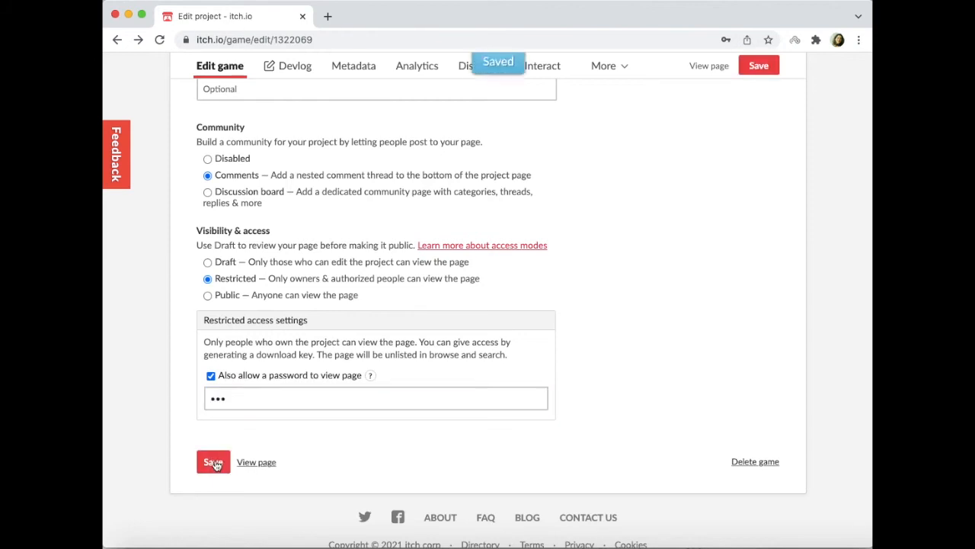
- View the Yellow Flower project page, run the game there, and dismiss the recent-update notice
{"action": "left_click", "coordinate": [254, 462]}
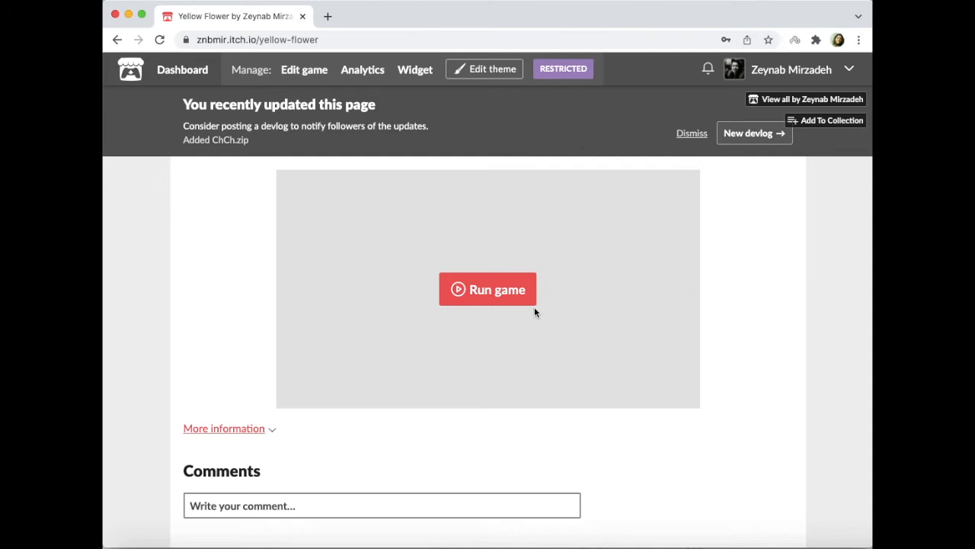
{"action": "left_click", "coordinate": [489, 293]}
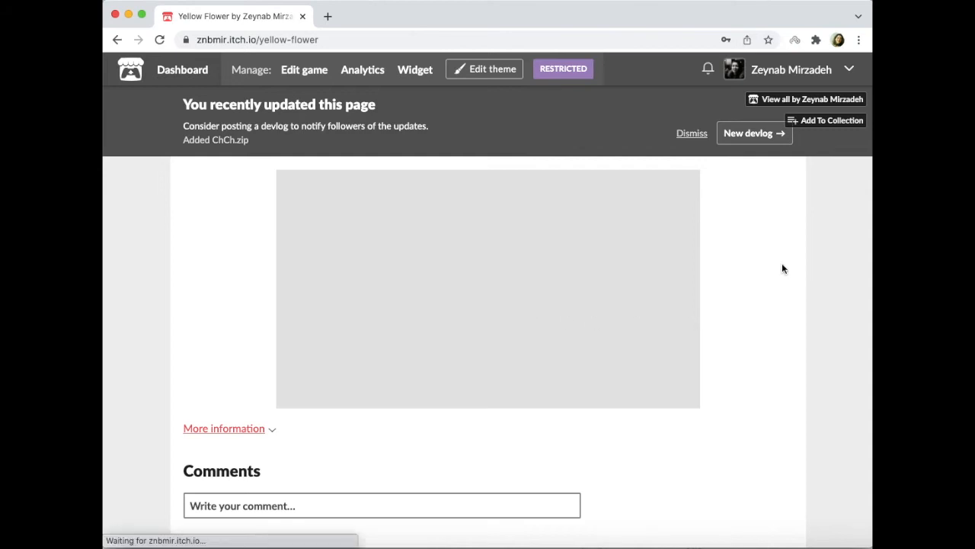
{"action": "scroll", "coordinate": [776, 298], "scroll_direction": "down", "scroll_amount": 1}
{"action": "scroll", "coordinate": [777, 298], "scroll_direction": "down", "scroll_amount": 1}
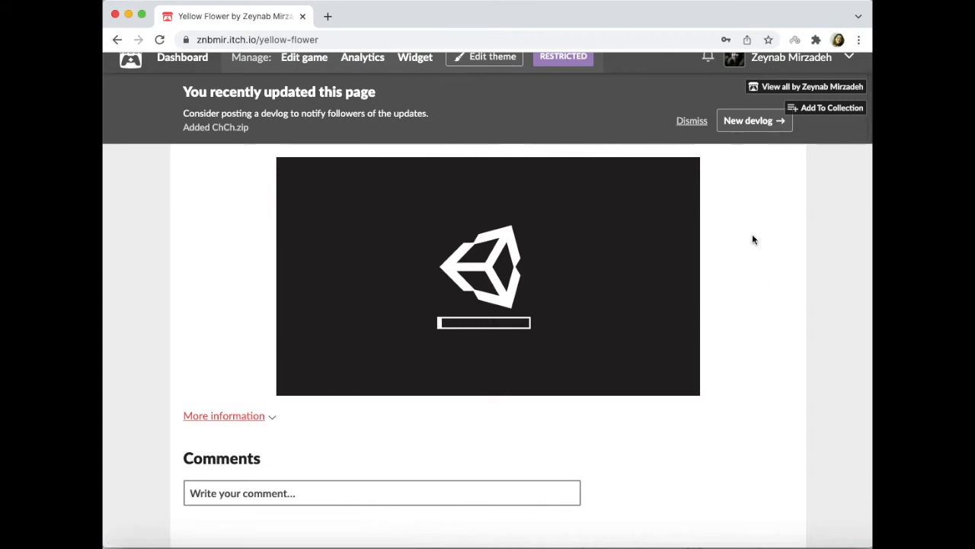
{"action": "left_click", "coordinate": [692, 124]}
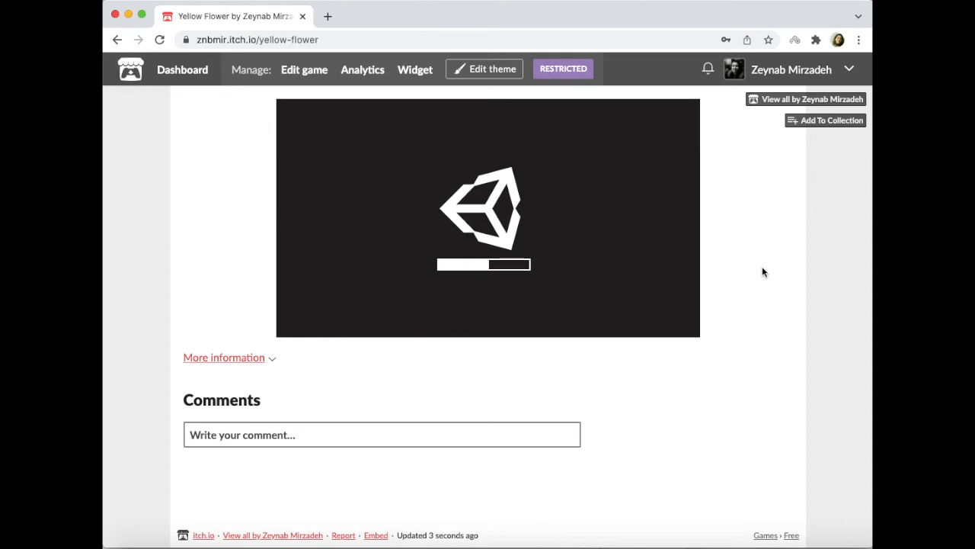
{"action": "scroll", "coordinate": [764, 272], "scroll_direction": "up", "scroll_amount": 1}
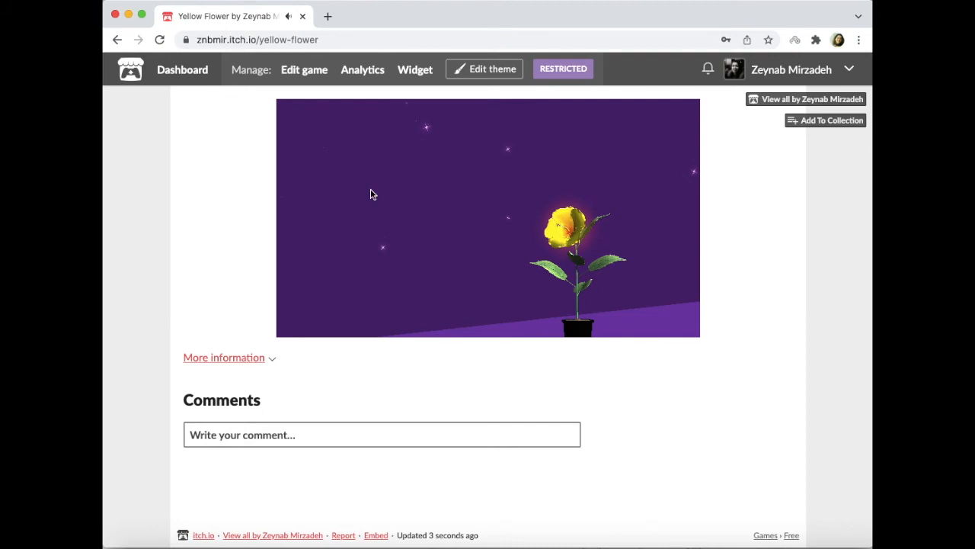
- Edit the game's embed options to set the viewport height to 500 px, and save the project
{"action": "left_click", "coordinate": [306, 73]}
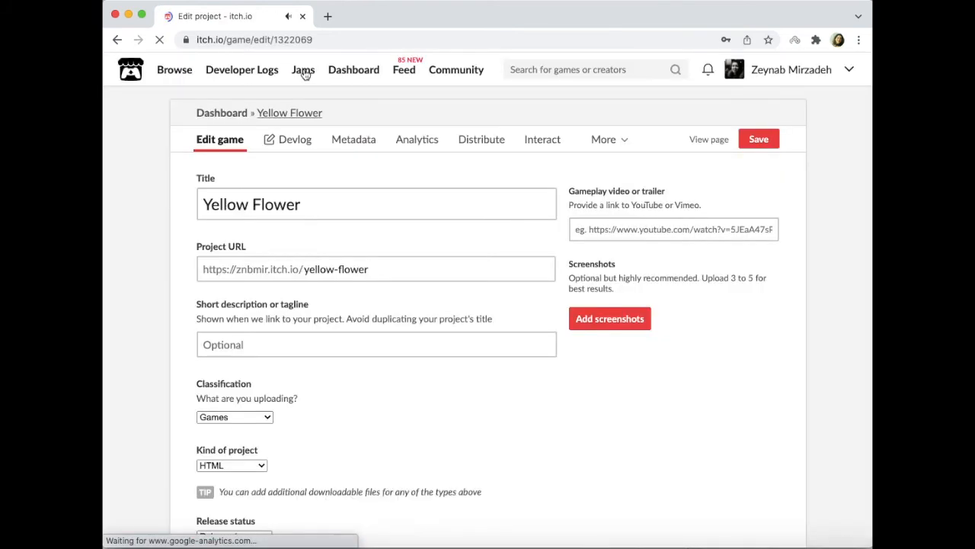
{"action": "scroll", "coordinate": [352, 211], "scroll_direction": "down", "scroll_amount": 1}
{"action": "scroll", "coordinate": [353, 214], "scroll_direction": "down", "scroll_amount": 15}
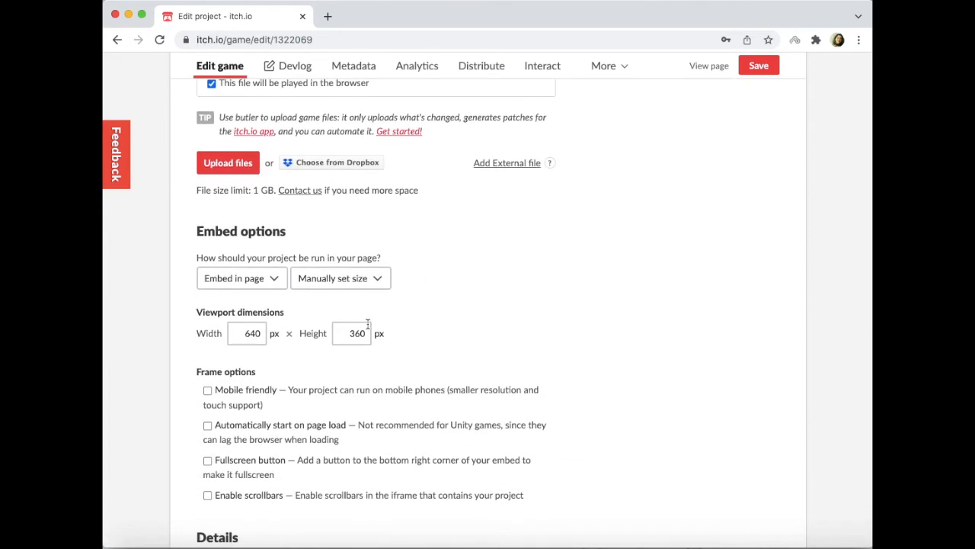
{"action": "double_click", "coordinate": [358, 336]}
{"action": "type", "text": "500"}
{"action": "left_click", "coordinate": [759, 69]}
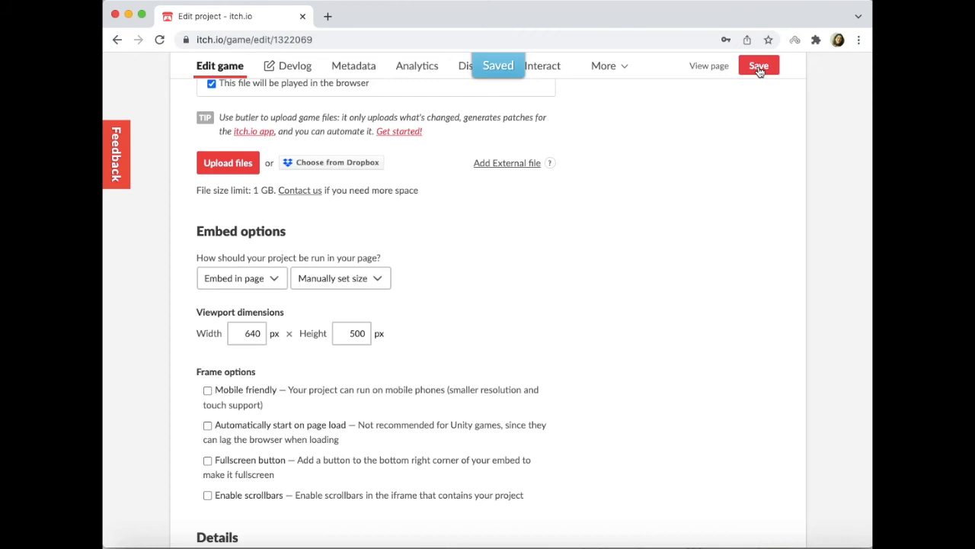
- Return to the project page and run the game again to check it at the new viewport height
{"action": "left_click", "coordinate": [716, 67]}
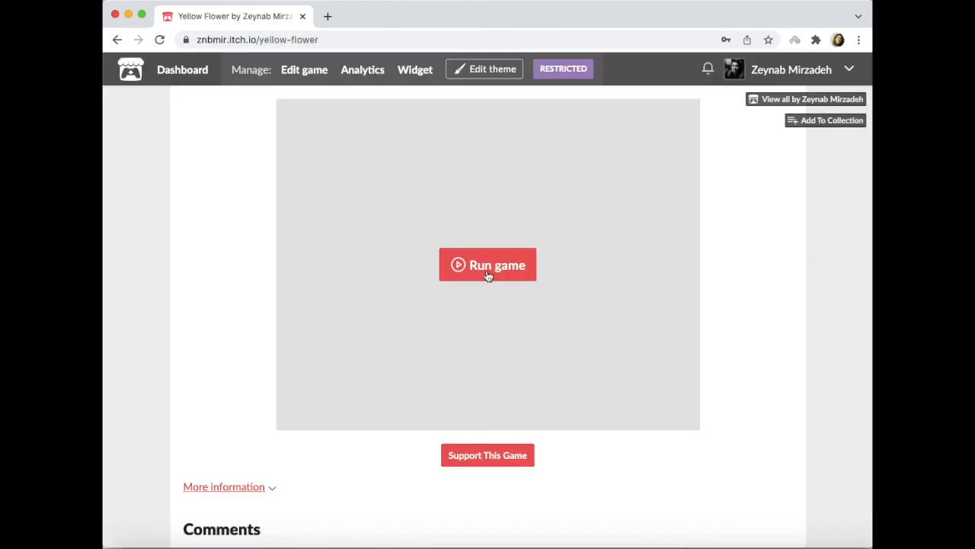
{"action": "left_click", "coordinate": [489, 276]}
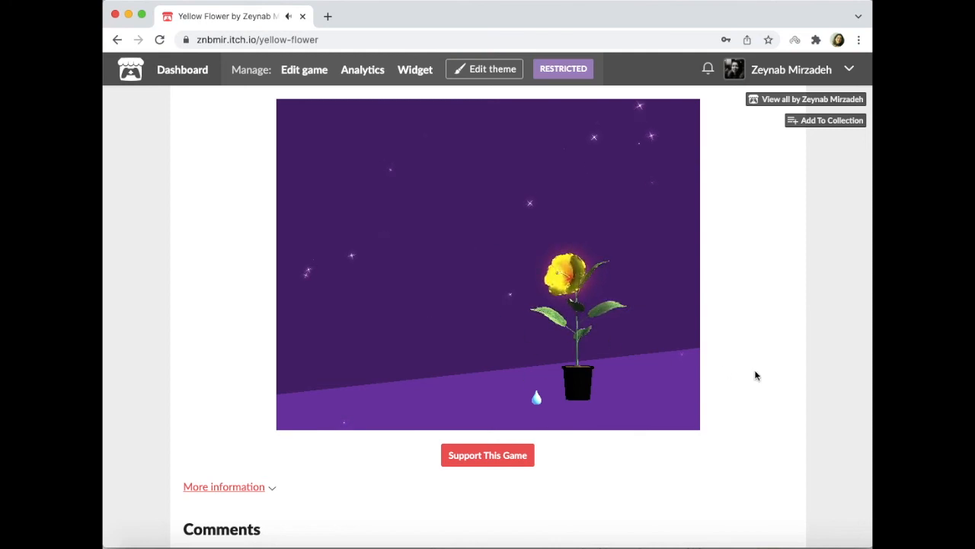
{"action": "scroll", "coordinate": [755, 374], "scroll_direction": "down", "scroll_amount": 2}
{"action": "scroll", "coordinate": [755, 374], "scroll_direction": "up", "scroll_amount": 2}
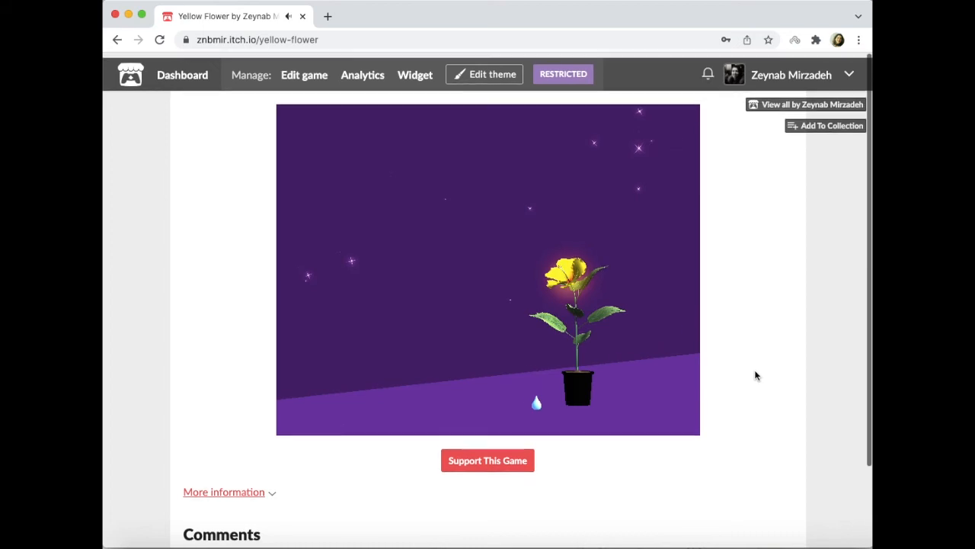
- Copy the Yellow Flower page's address, switch to Safari and open the page there
{"action": "left_click", "coordinate": [301, 39]}
{"action": "key", "text": "super+c"}
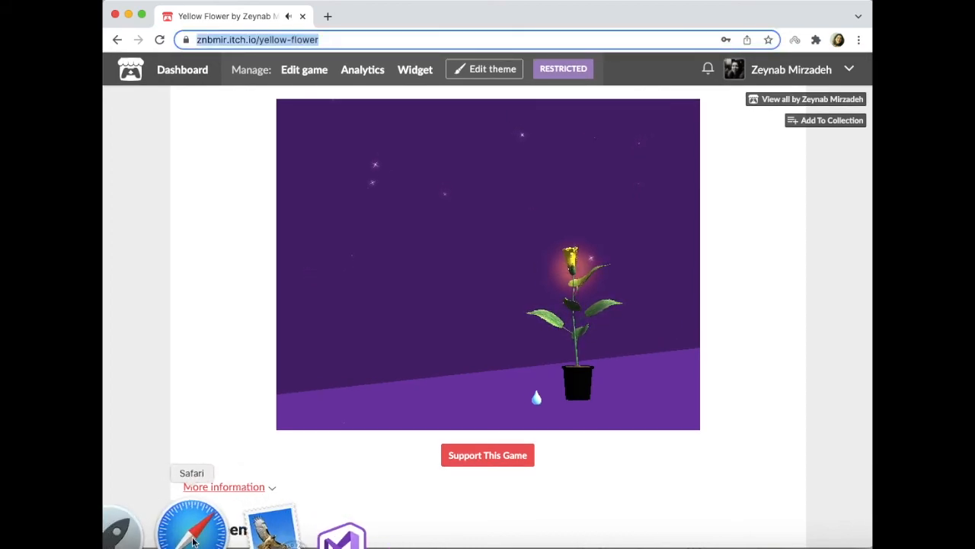
{"action": "left_click", "coordinate": [193, 541]}
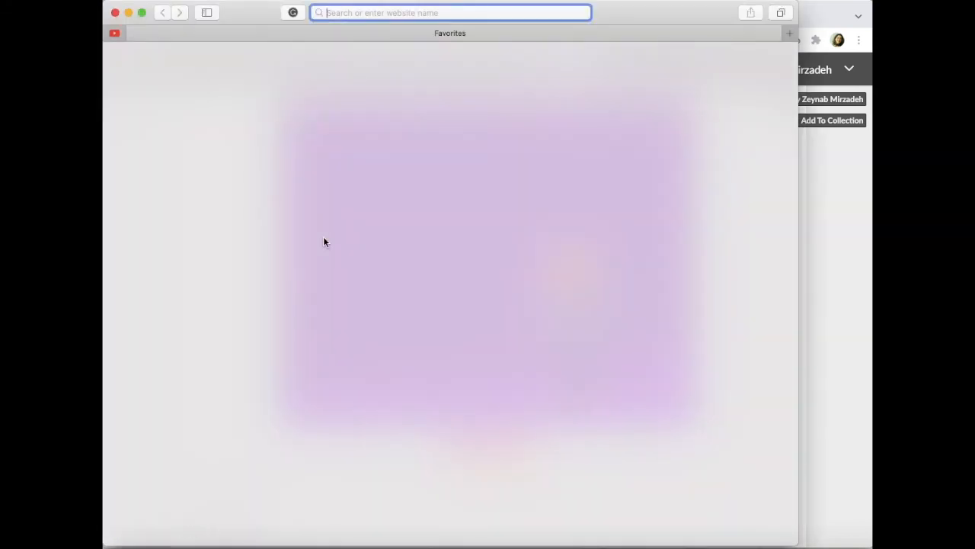
{"action": "key", "text": "super+v"}
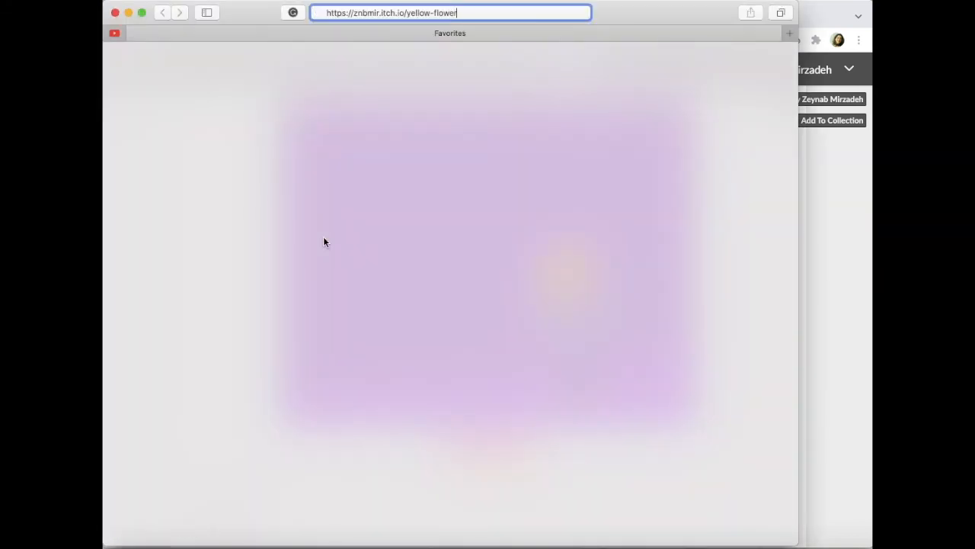
{"action": "key", "text": "Return"}
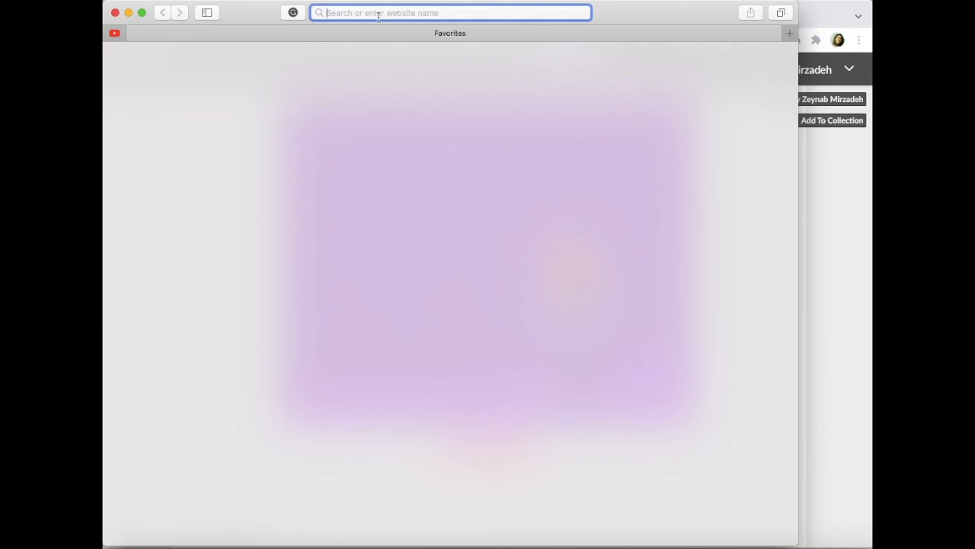
{"action": "key", "text": "super+v"}
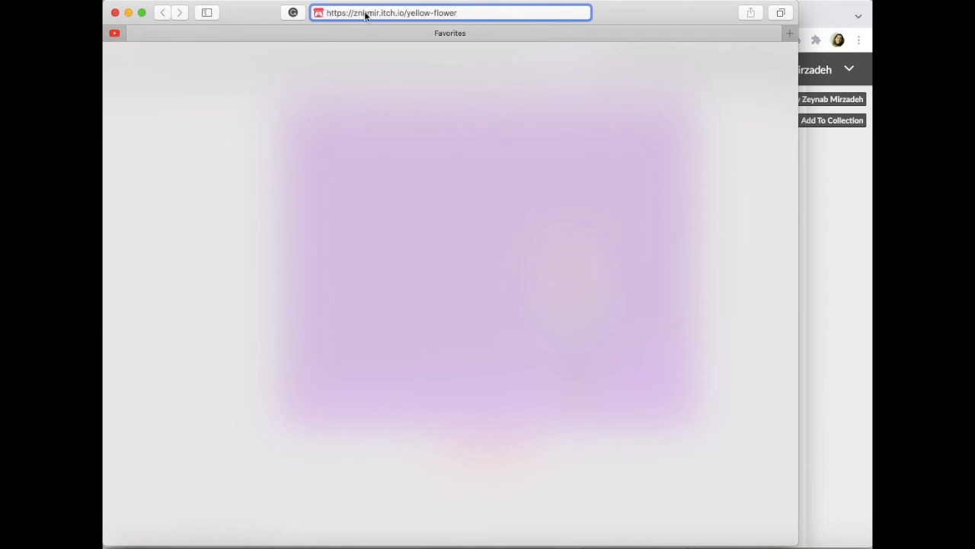
{"action": "key", "text": "Return"}
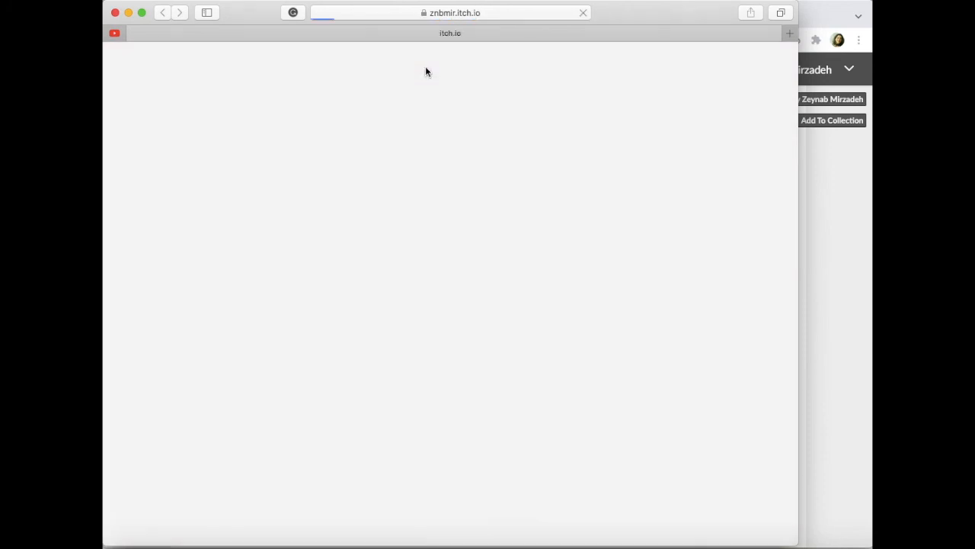
- Unlock the restricted Yellow Flower page with its page password, run the game in Safari, and close the Safari window
{"action": "left_click", "coordinate": [333, 151]}
{"action": "type", "text": "z"}
{"action": "left_click", "coordinate": [195, 194]}
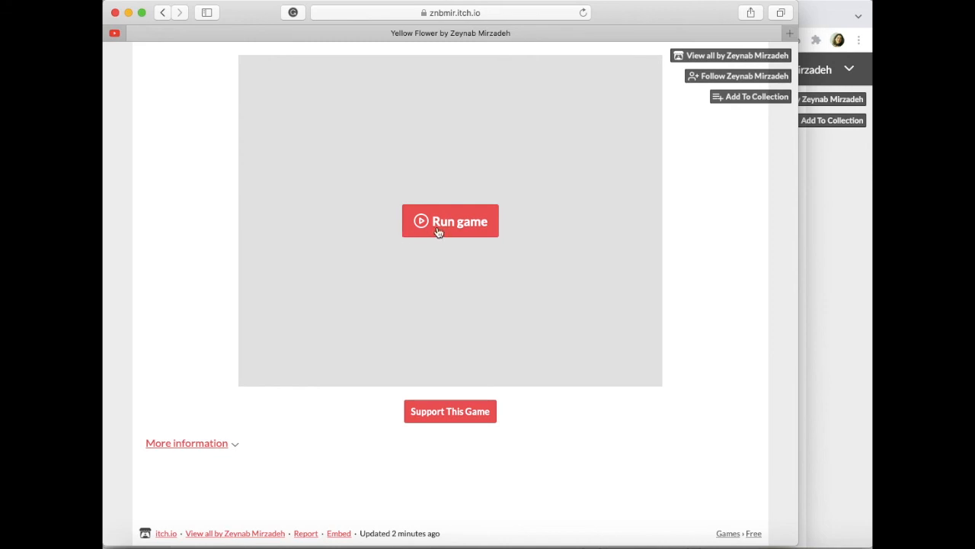
{"action": "left_click", "coordinate": [439, 232]}
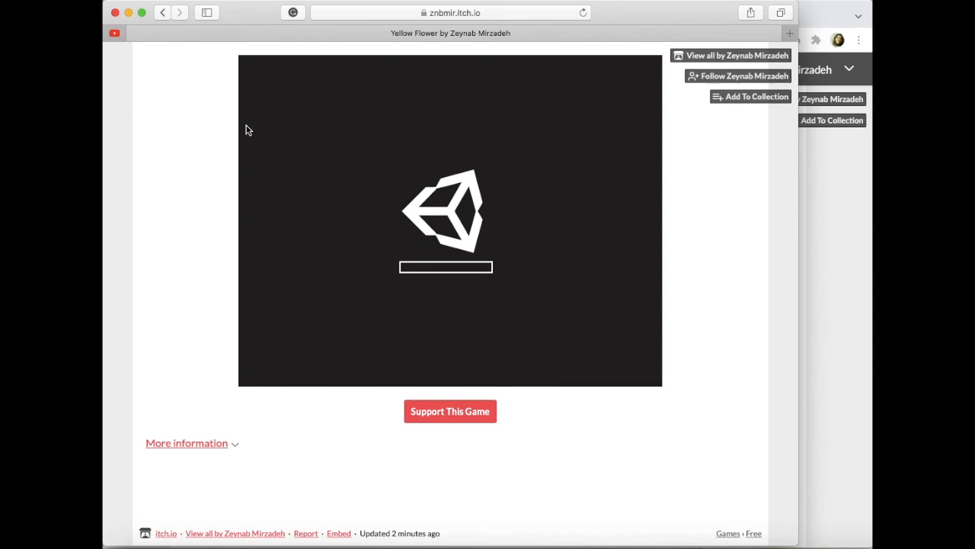
{"action": "left_click", "coordinate": [115, 14]}
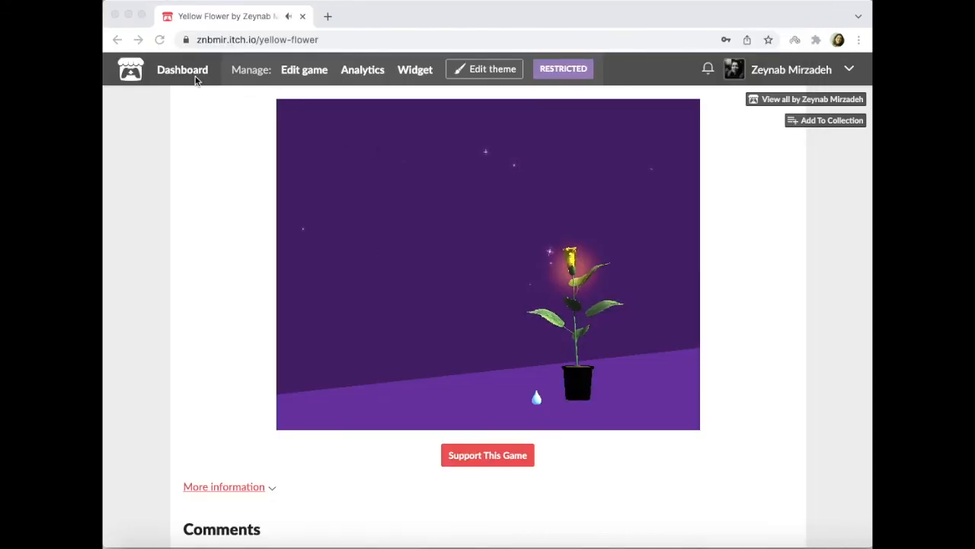
- Open the creator's public profile and look through the games listed there for Yellow Flower
{"action": "left_click", "coordinate": [775, 77]}
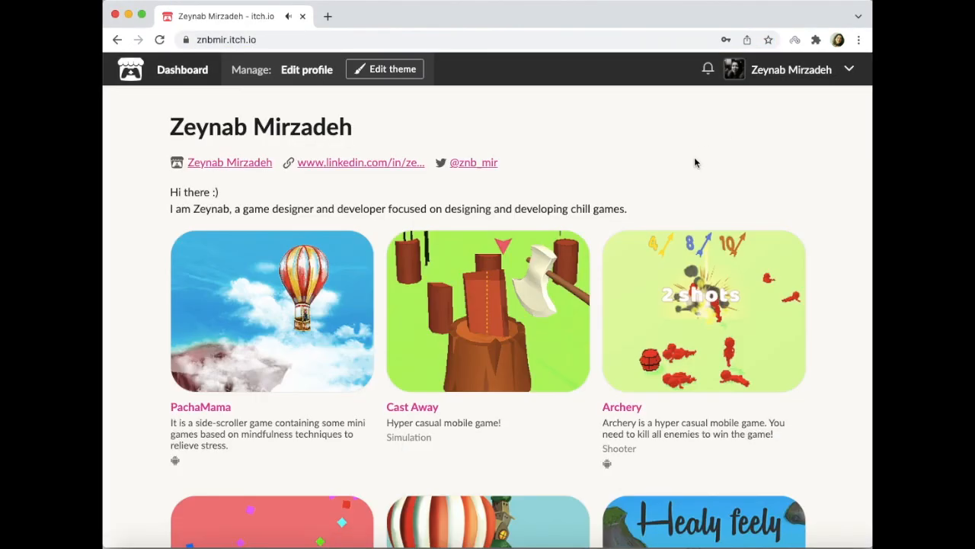
{"action": "scroll", "coordinate": [695, 163], "scroll_direction": "down", "scroll_amount": 5}
{"action": "scroll", "coordinate": [694, 162], "scroll_direction": "up", "scroll_amount": 5}
{"action": "scroll", "coordinate": [695, 162], "scroll_direction": "down", "scroll_amount": 5}
{"action": "scroll", "coordinate": [695, 160], "scroll_direction": "up", "scroll_amount": 5}
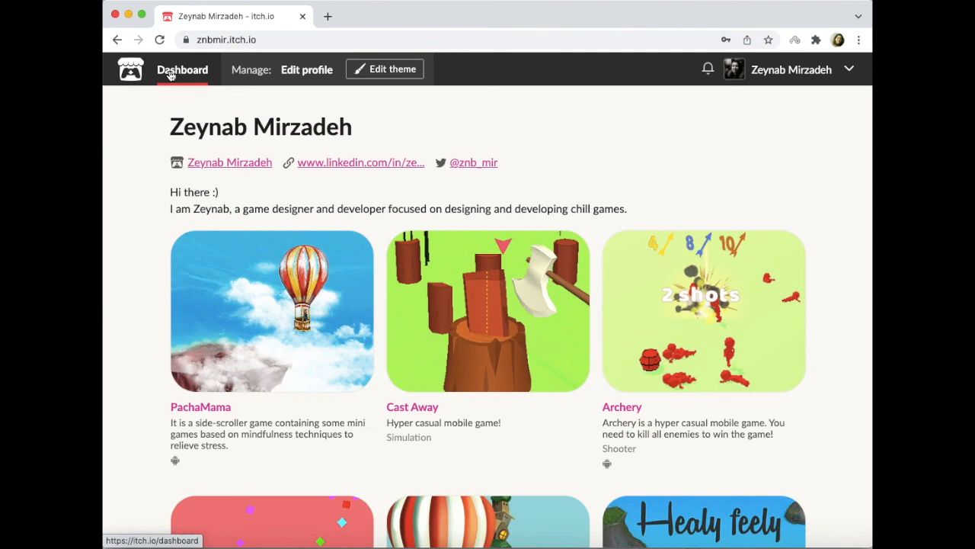
- Open Yellow Flower for editing from the creator dashboard, set its visibility to Public, and save the project
{"action": "left_click", "coordinate": [170, 74]}
{"action": "scroll", "coordinate": [443, 316], "scroll_direction": "down", "scroll_amount": 5}
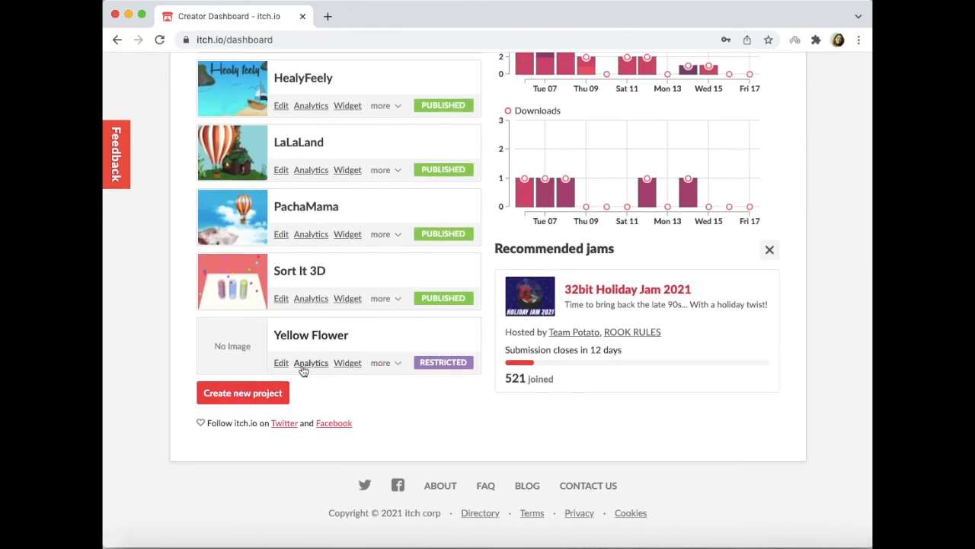
{"action": "left_click", "coordinate": [279, 365]}
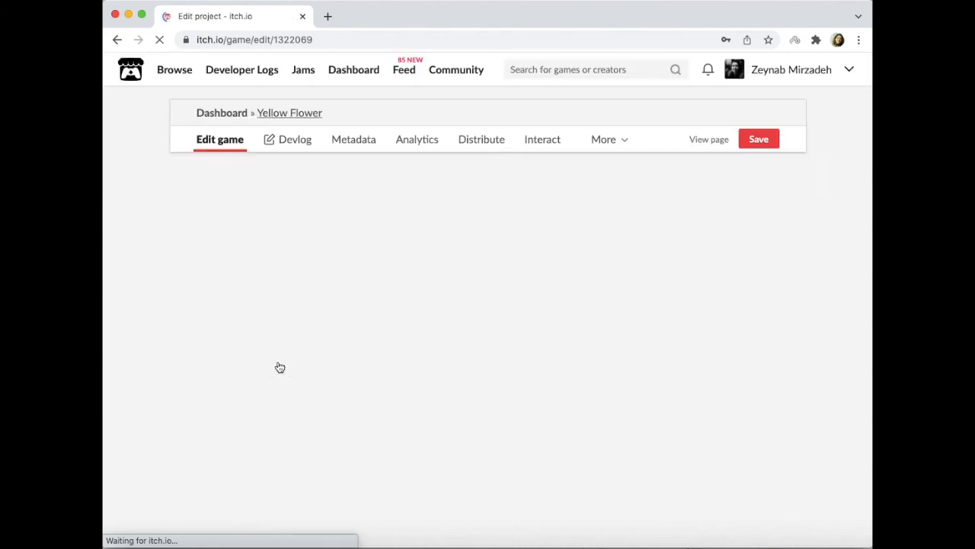
{"action": "scroll", "coordinate": [401, 366], "scroll_direction": "down", "scroll_amount": 10}
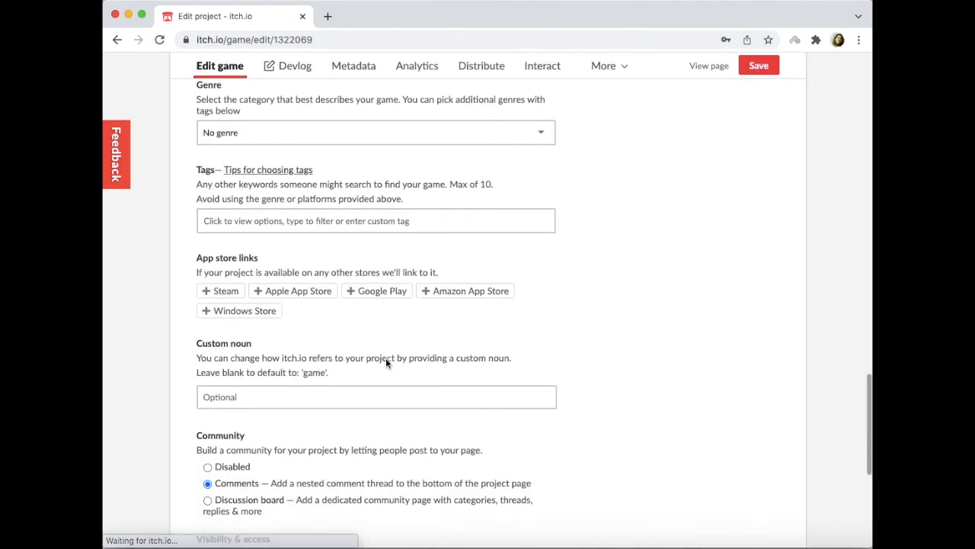
{"action": "scroll", "coordinate": [386, 363], "scroll_direction": "down", "scroll_amount": 5}
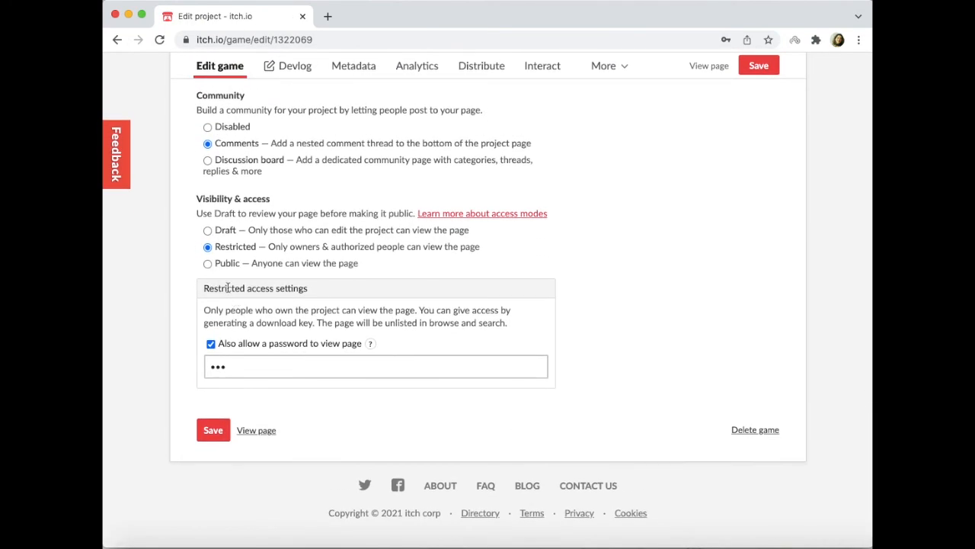
{"action": "left_click", "coordinate": [208, 264]}
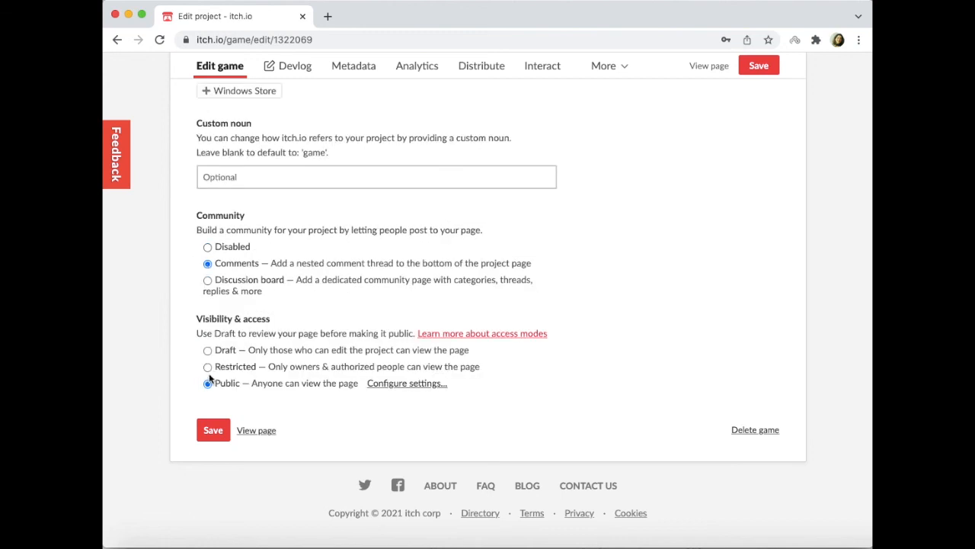
{"action": "left_click", "coordinate": [209, 431]}
- View the Yellow Flower project page, then open the creator's profile to check the game's listing there
{"action": "left_click", "coordinate": [263, 432]}
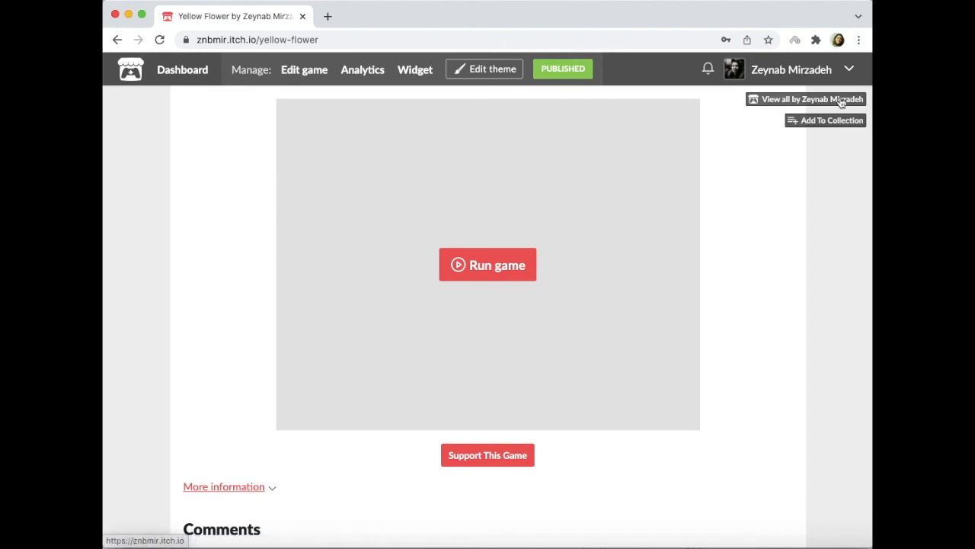
{"action": "left_click", "coordinate": [797, 71]}
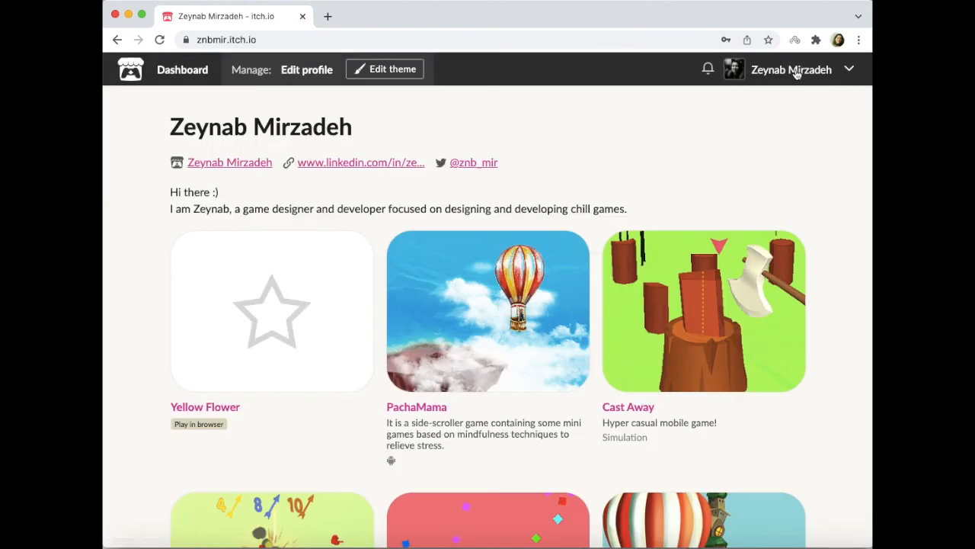
{"action": "scroll", "coordinate": [316, 292], "scroll_direction": "down", "scroll_amount": 1}
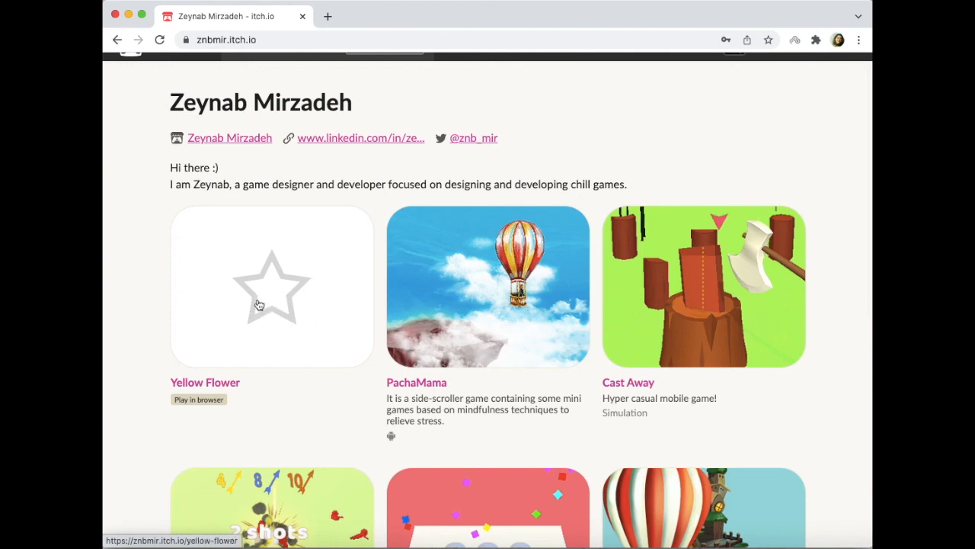
- Open Yellow Flower from the creator's profile, run the game on its page, and go back to the profile
{"action": "left_click", "coordinate": [302, 281]}
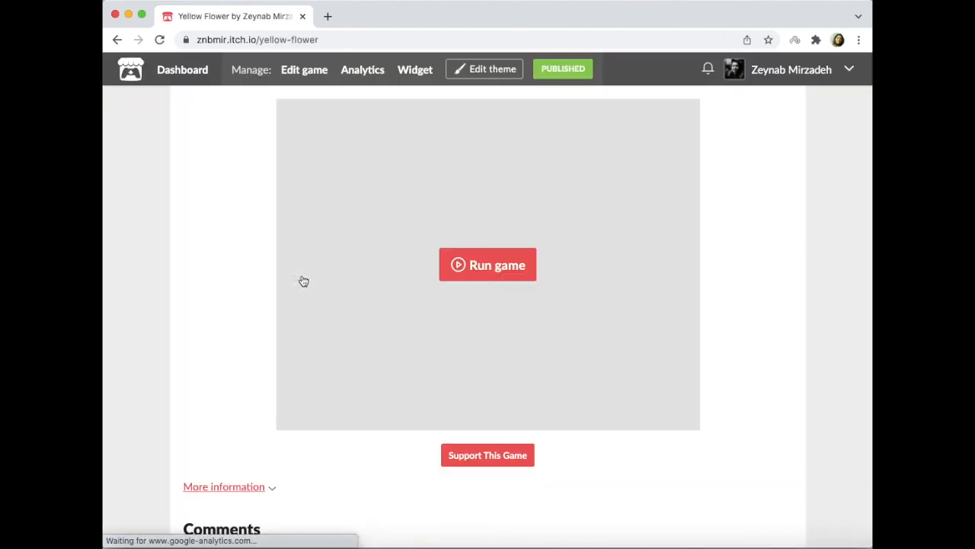
{"action": "left_click", "coordinate": [506, 261]}
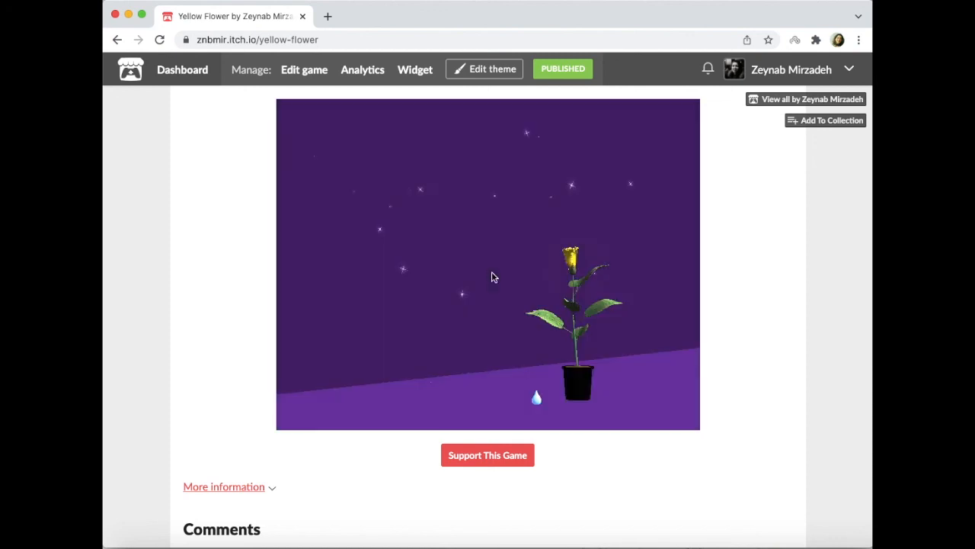
{"action": "left_click", "coordinate": [116, 40]}
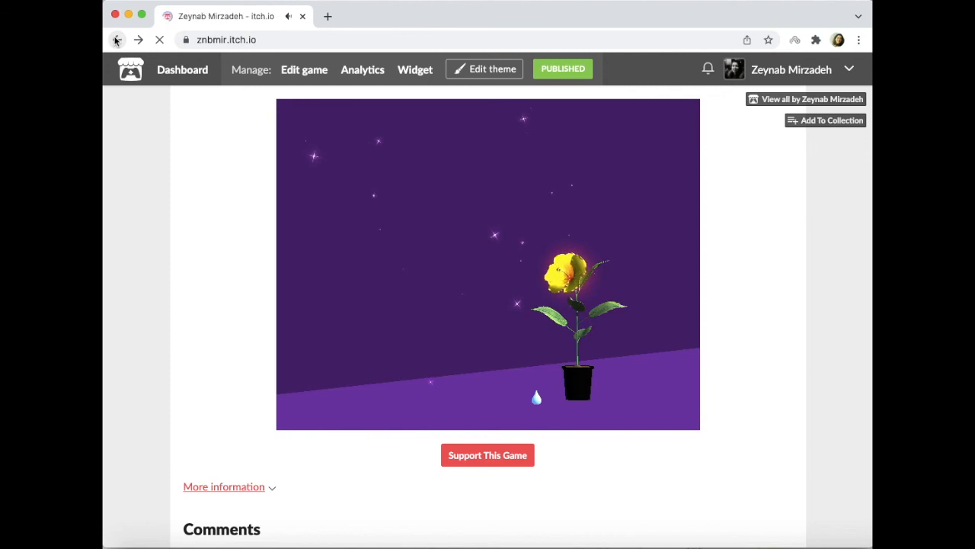